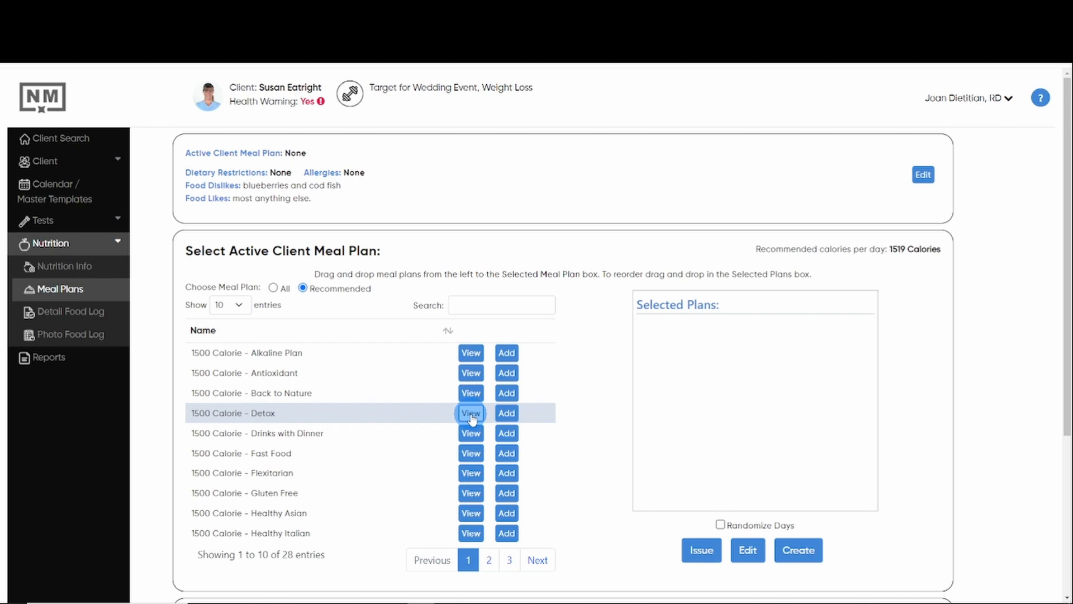
Step: Generate a report for the 1500 Calorie - Detox plan with only Meal Plan Summary and Meal Plan included
click(472, 414)
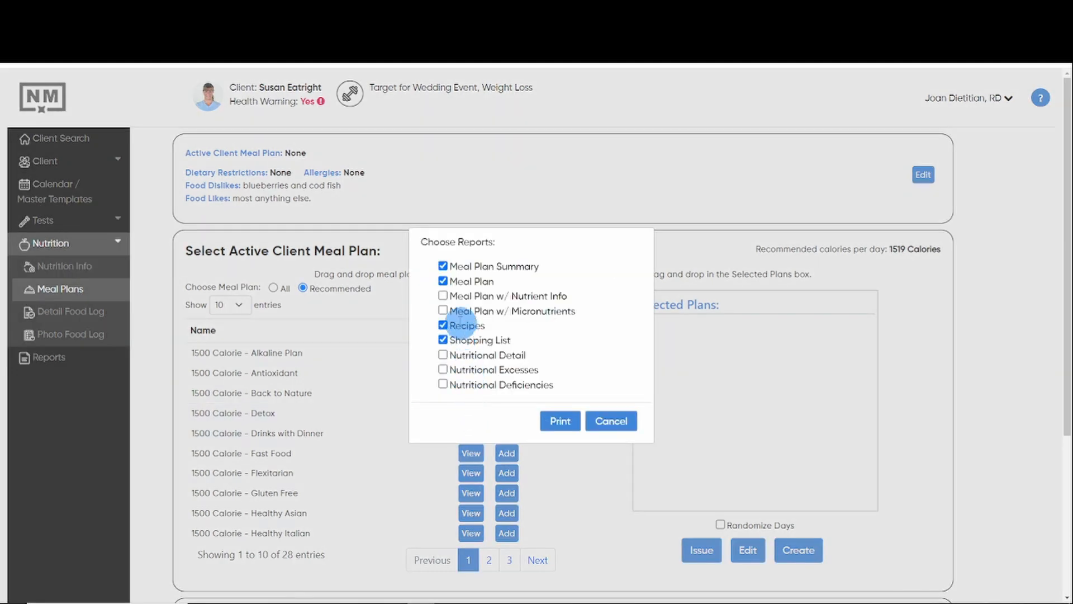
click(443, 325)
click(444, 340)
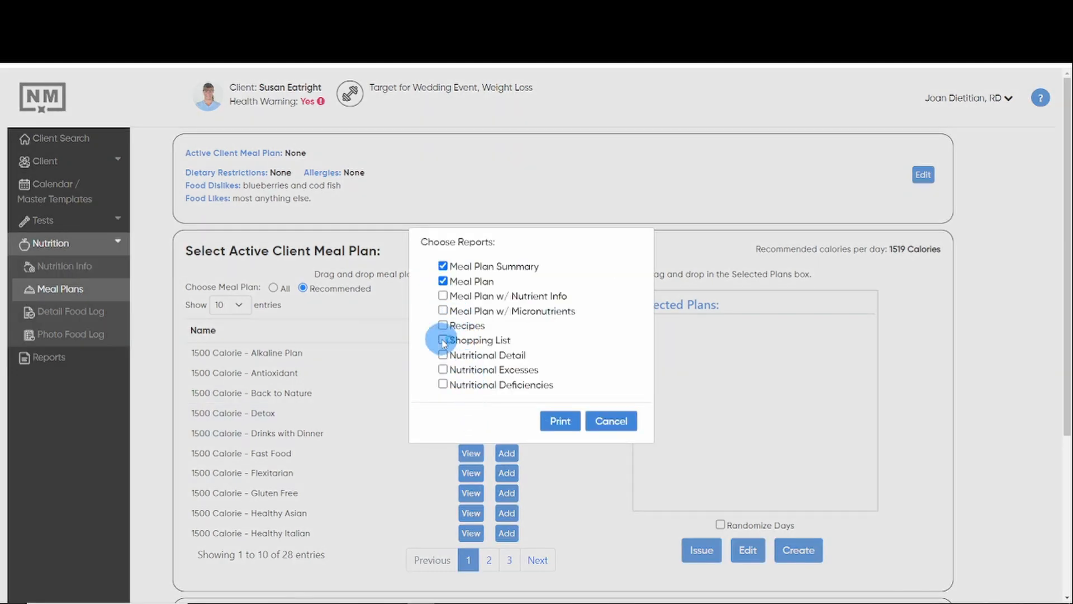
click(560, 420)
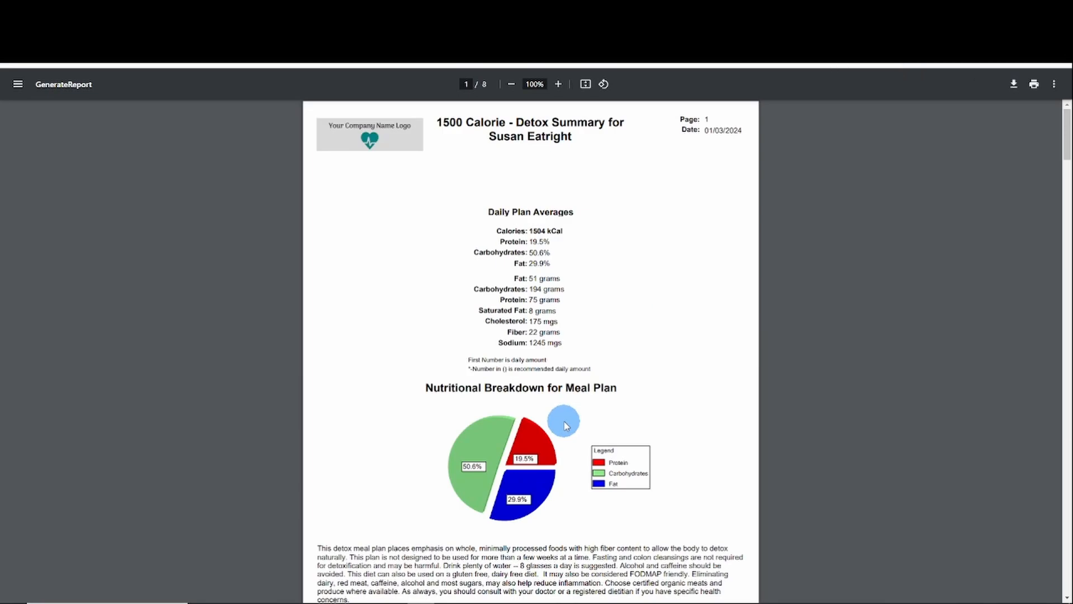
Step: Review the detox report's nutritional summary and daily menus, and return to the meal plan selection page
scroll(566, 425, down, 8)
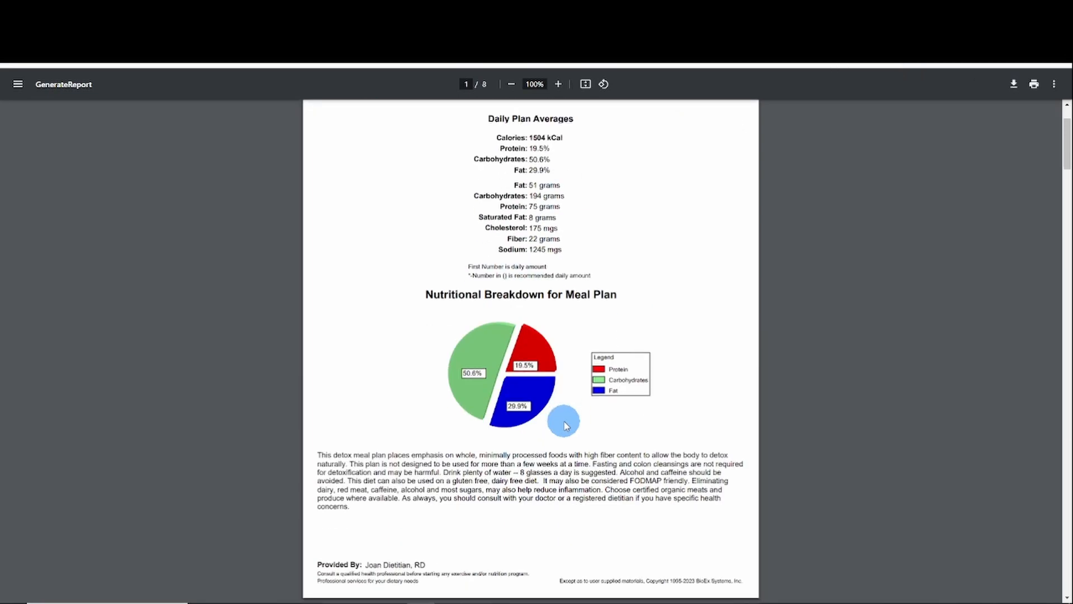
scroll(566, 425, down, 2)
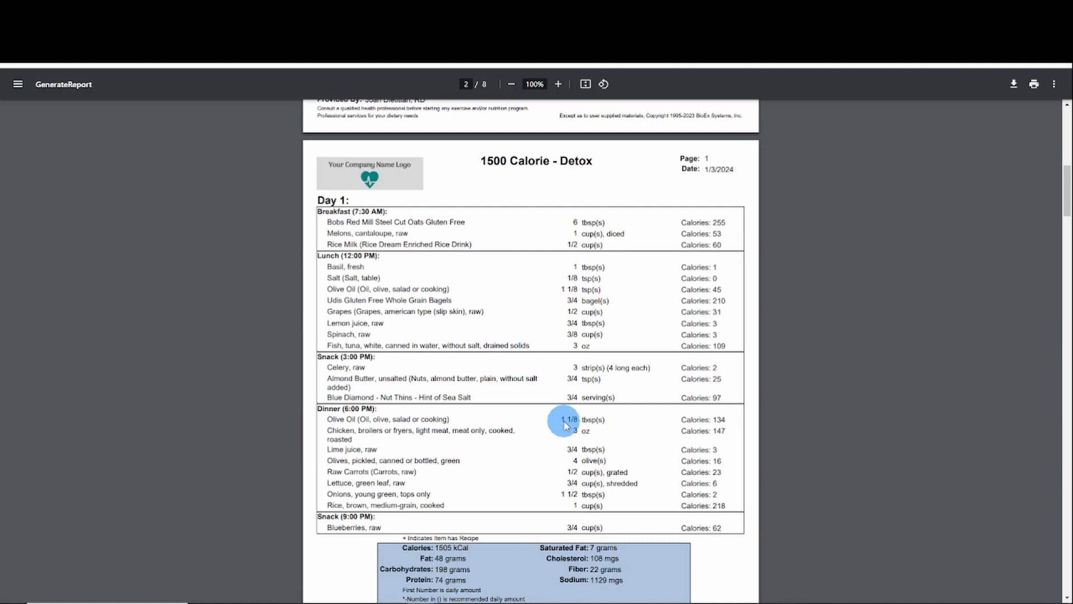
scroll(566, 425, down, 10)
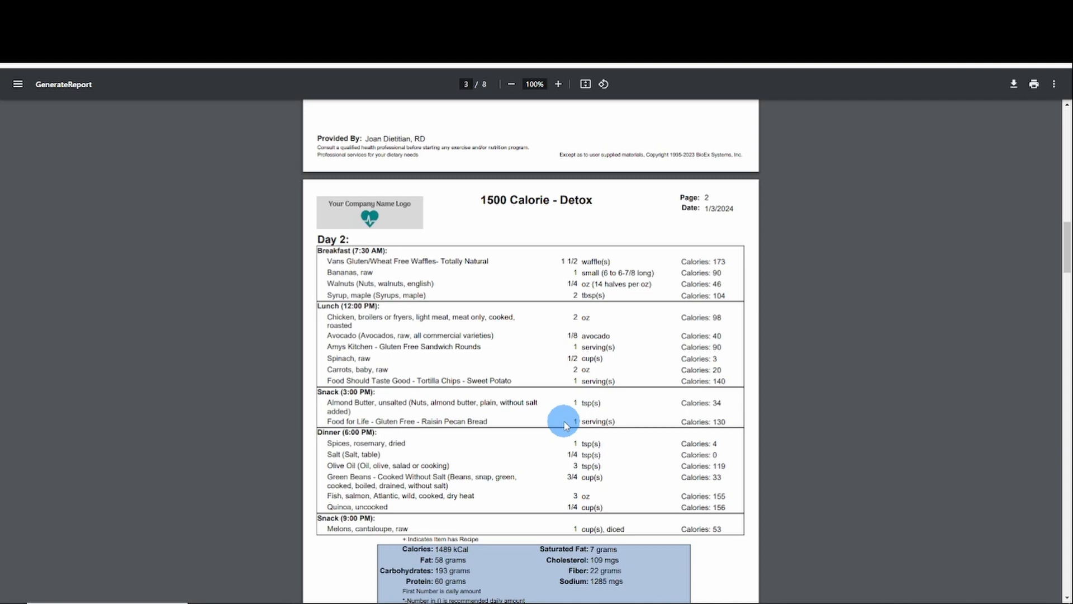
scroll(566, 425, down, 10)
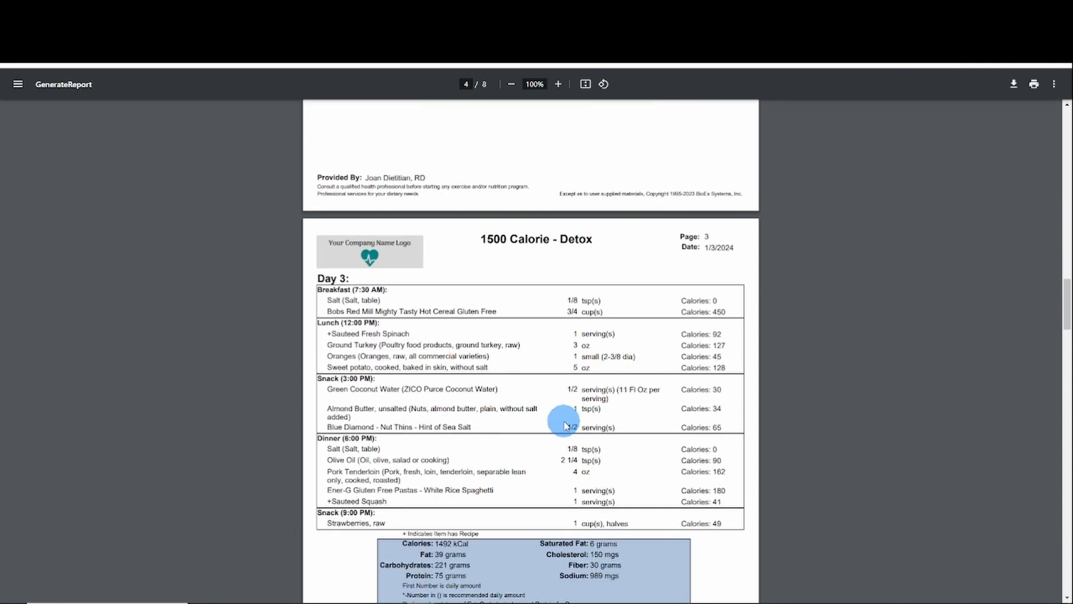
scroll(566, 425, up, 4)
click(290, 33)
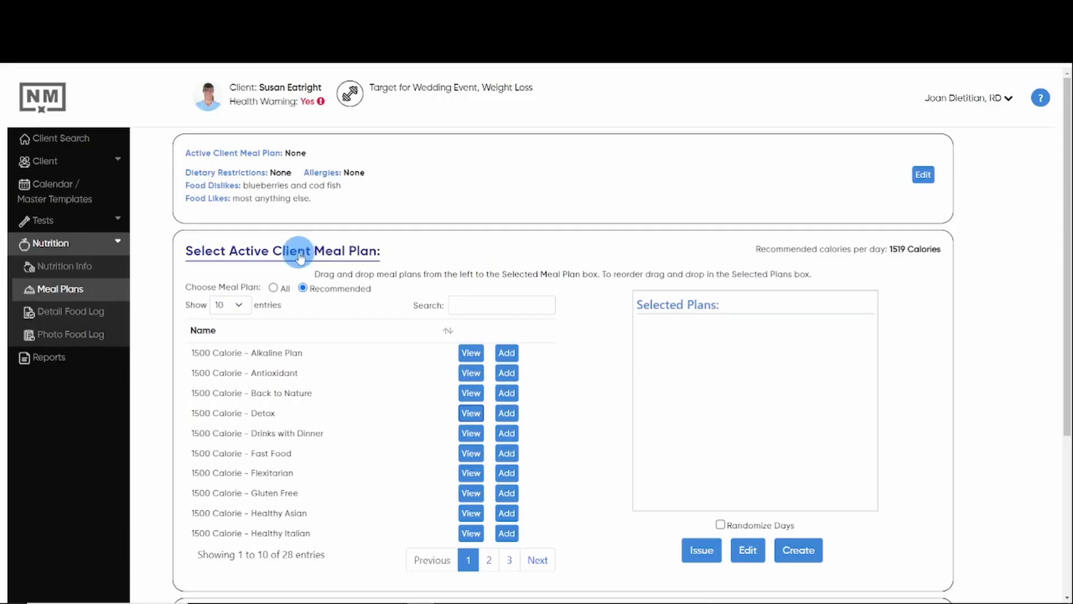
Step: Add 1500 Calorie - Detox to the client's selected plans and open it for editing
click(507, 413)
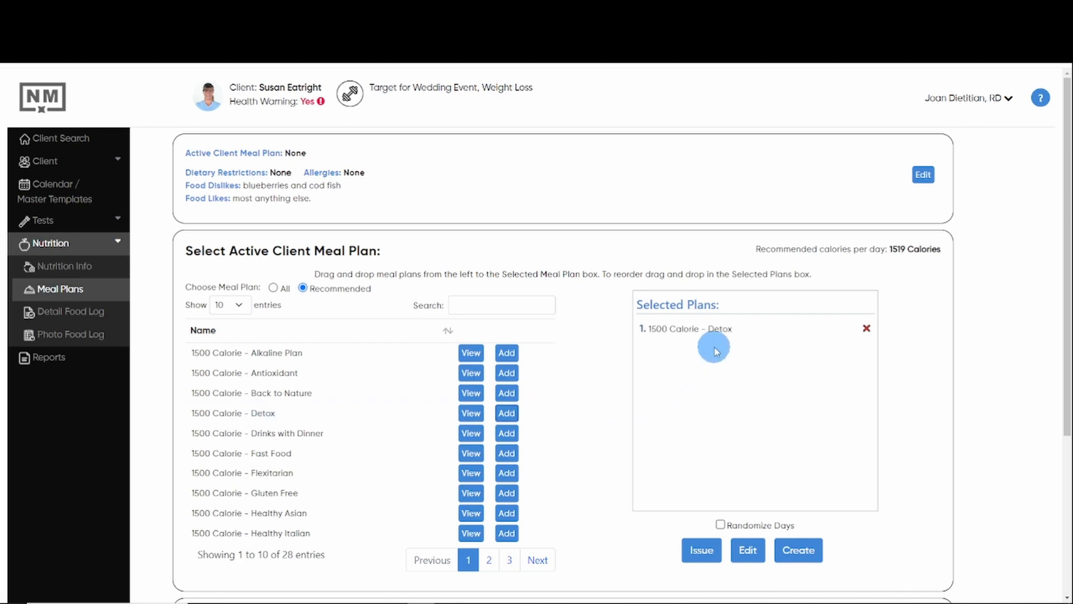
click(749, 552)
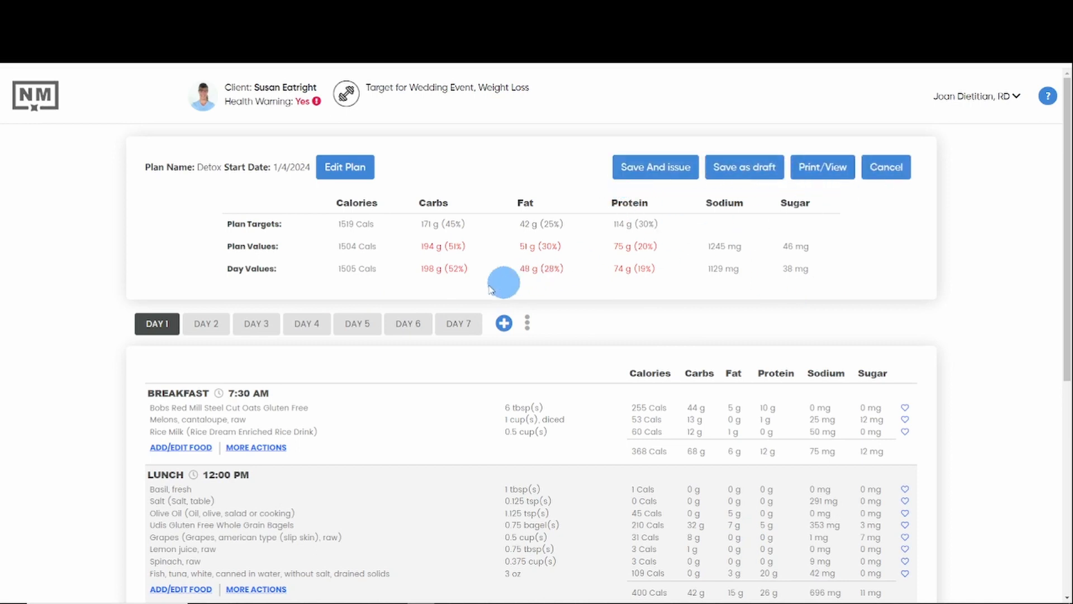
Step: Examine the Day 2 and Day 3 menus of the detox plan and go back to Day 1
click(215, 327)
click(256, 328)
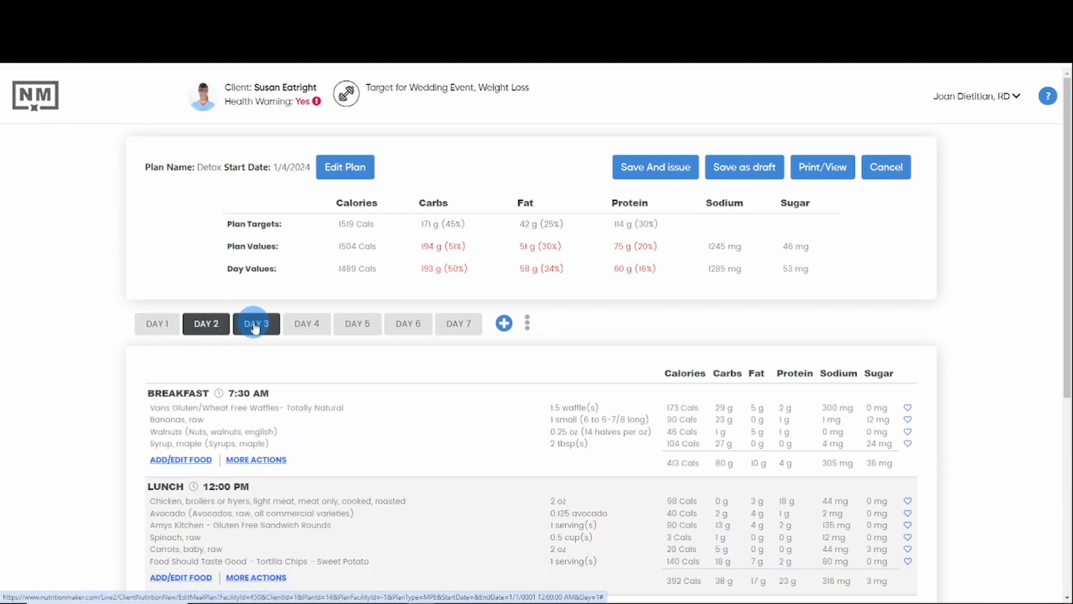
scroll(344, 400, down, 3)
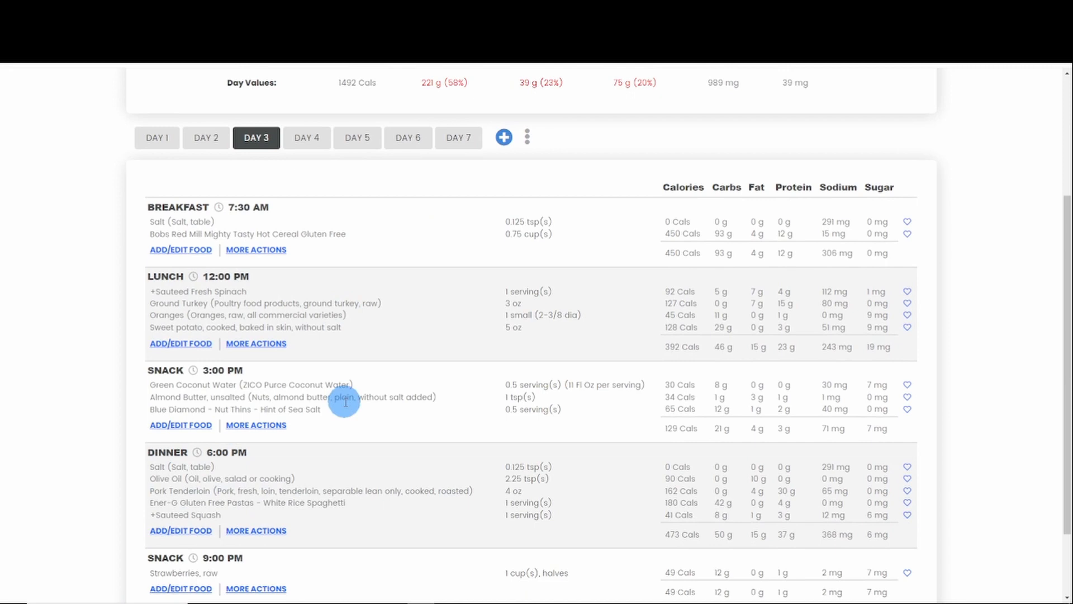
scroll(343, 400, up, 3)
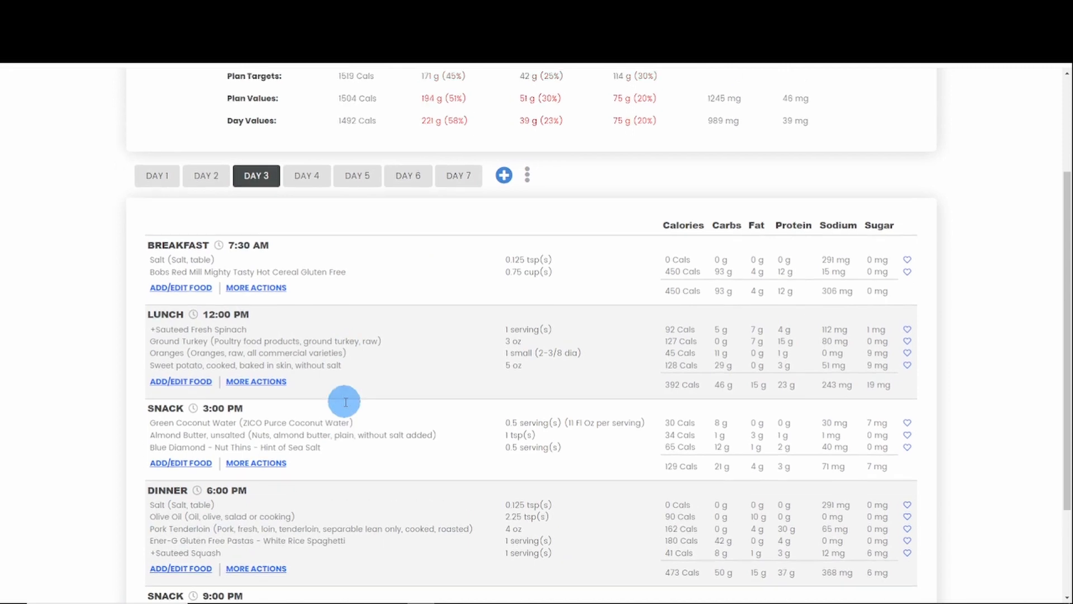
click(165, 327)
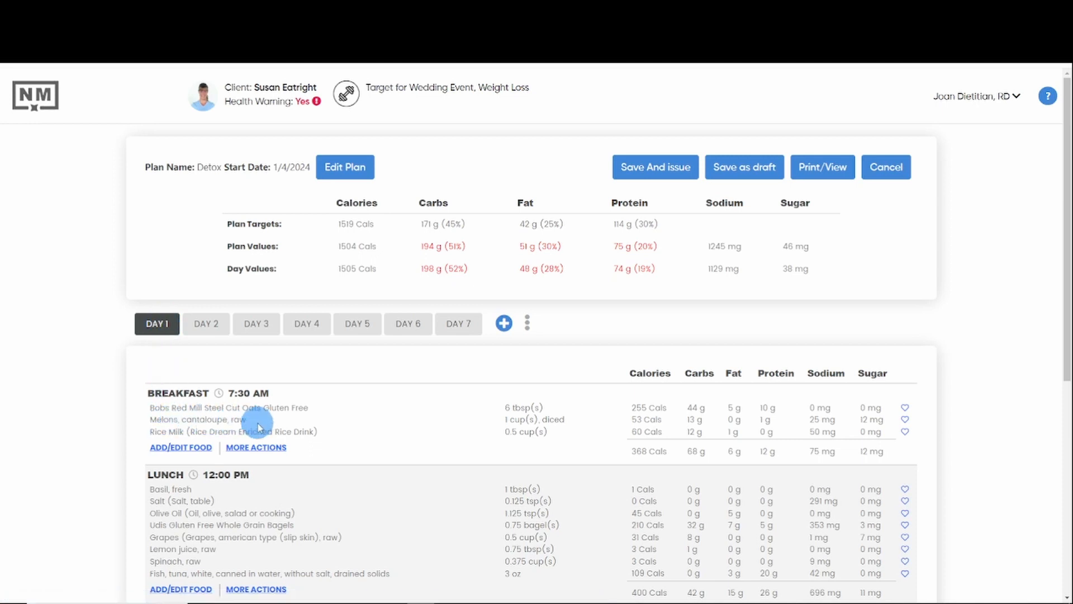
Step: Open the Day 1 breakfast for food editing and check which food databases can be searched
click(184, 449)
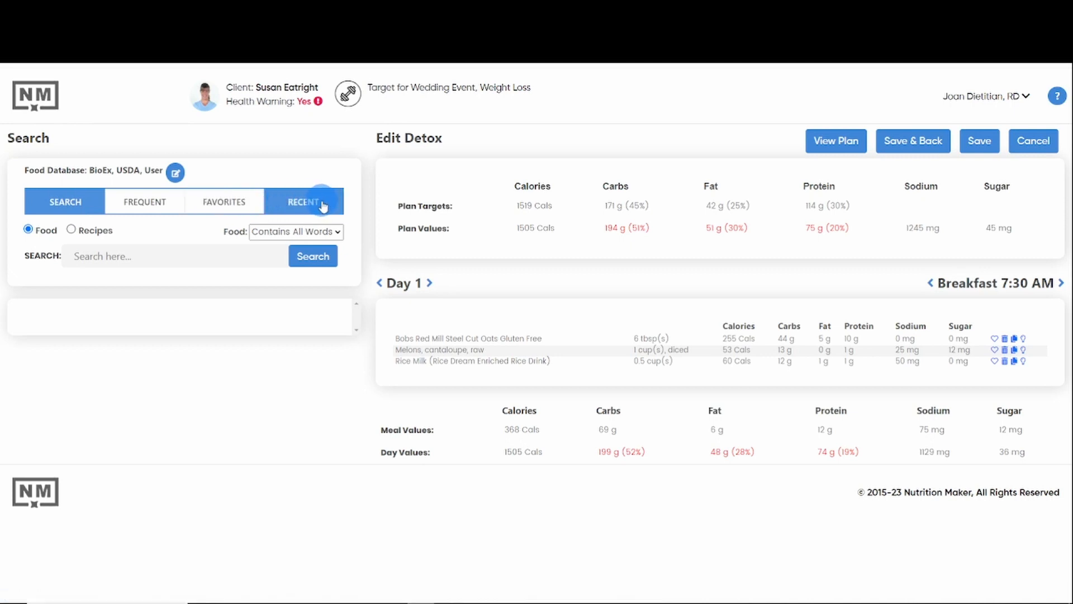
click(176, 173)
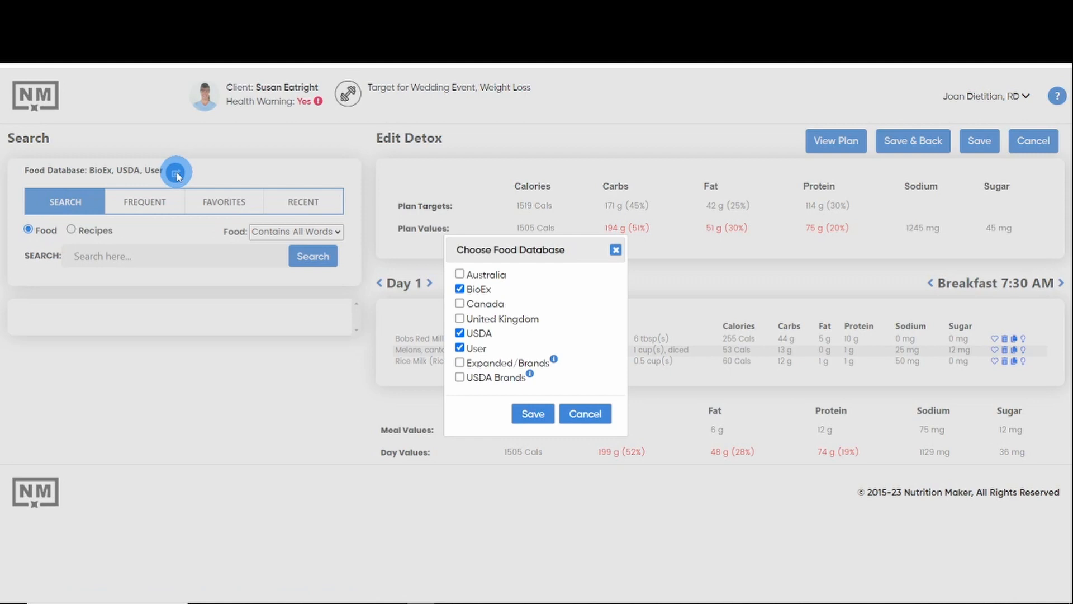
click(579, 414)
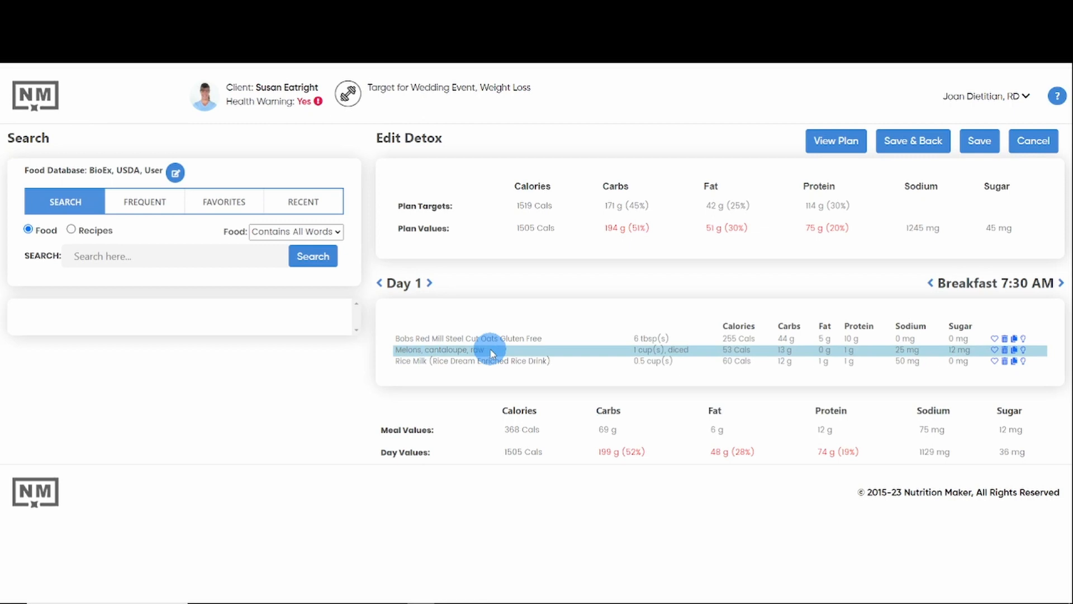
Step: Search the foods for "melons" and replace the raw cantaloupe in the Day 1 breakfast with Melons, honeydew, raw
click(121, 255)
text(melons)
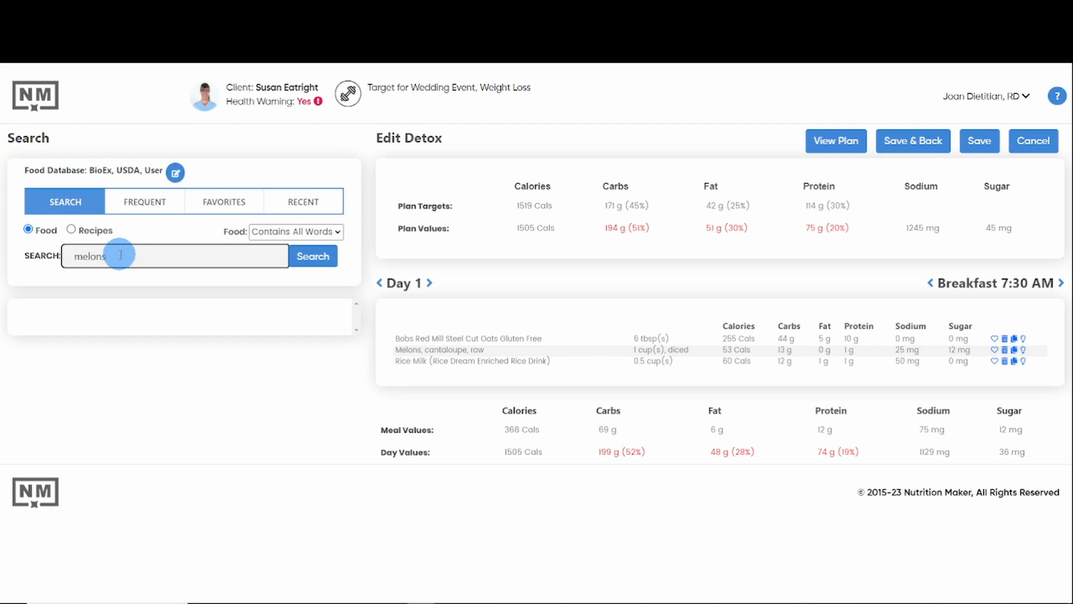
key(Return)
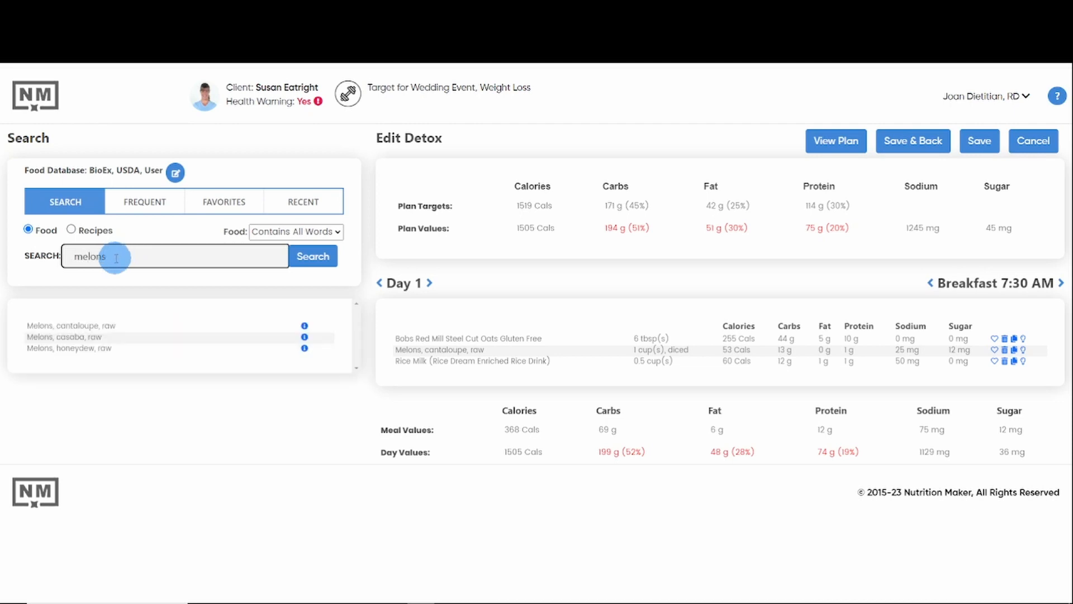
click(62, 320)
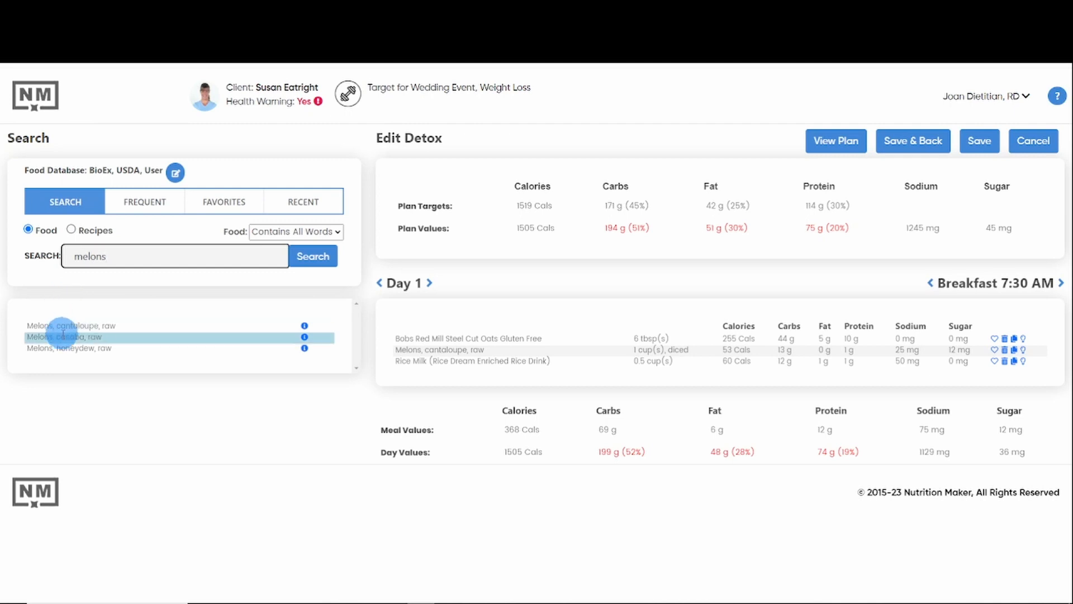
click(97, 349)
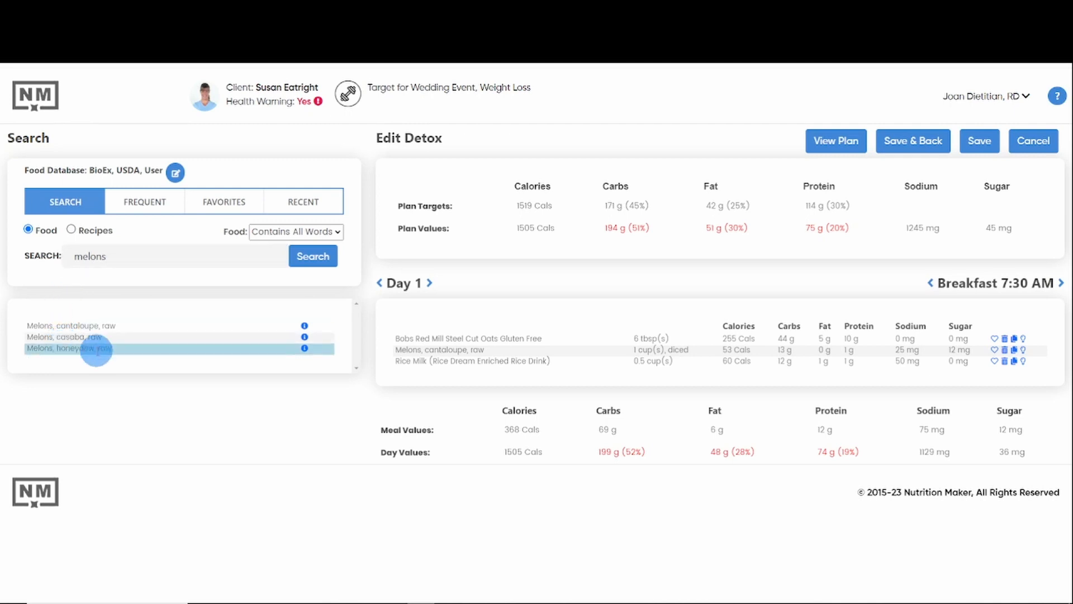
drag(99, 351, 492, 333)
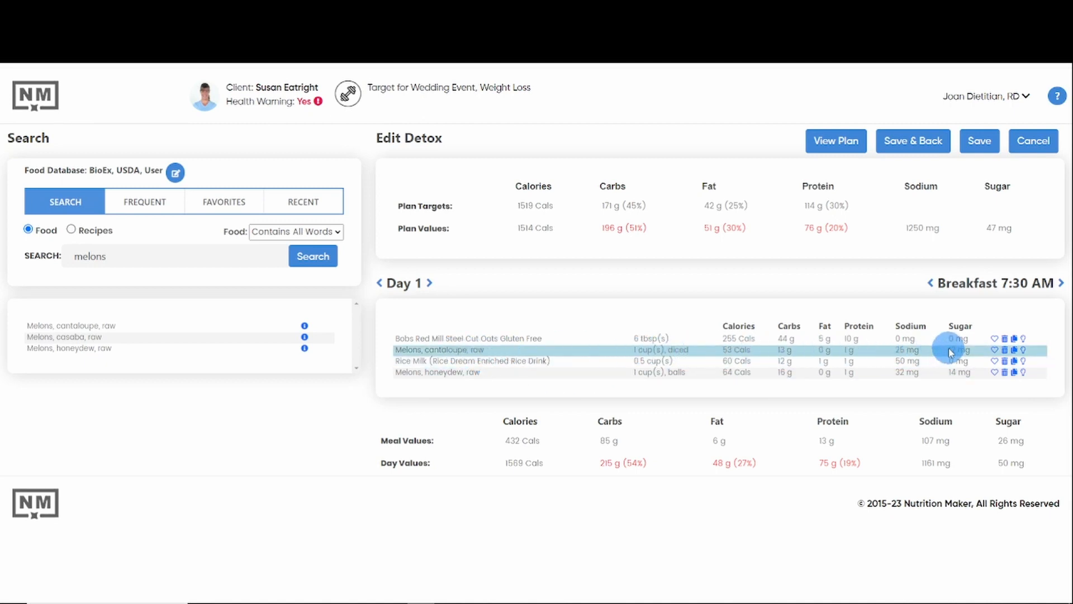
click(1005, 350)
click(541, 359)
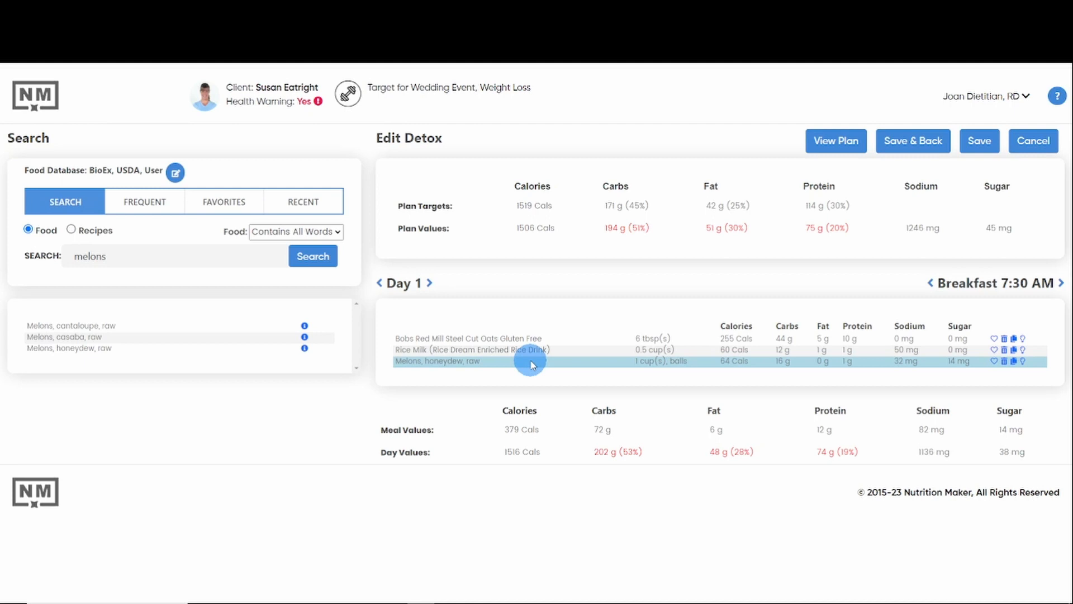
Step: Go to the Day 4 dinner in the detox plan's meal editor
click(430, 284)
click(429, 283)
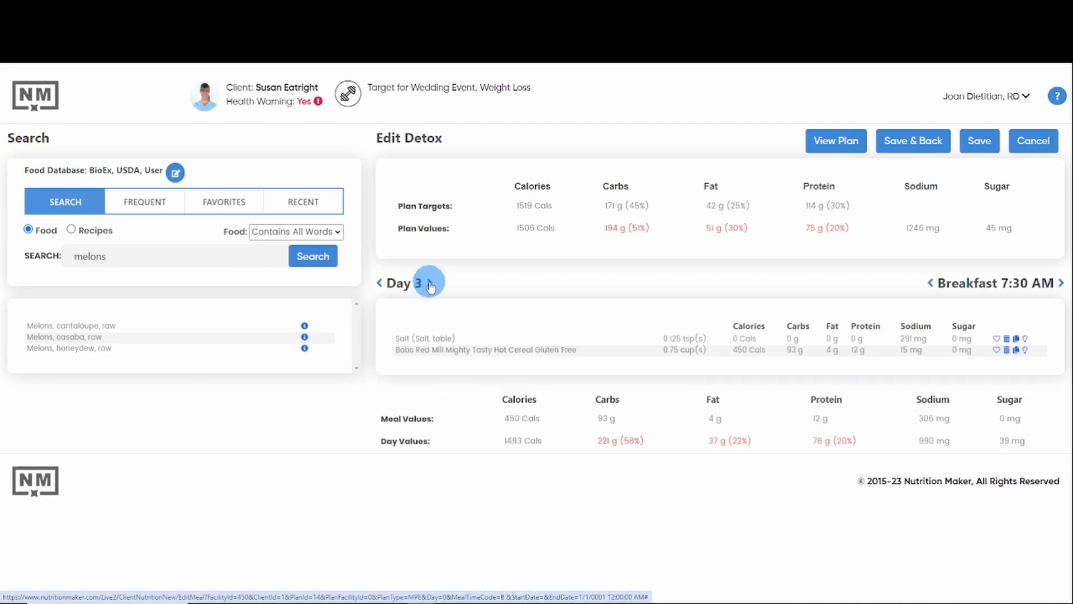
click(430, 283)
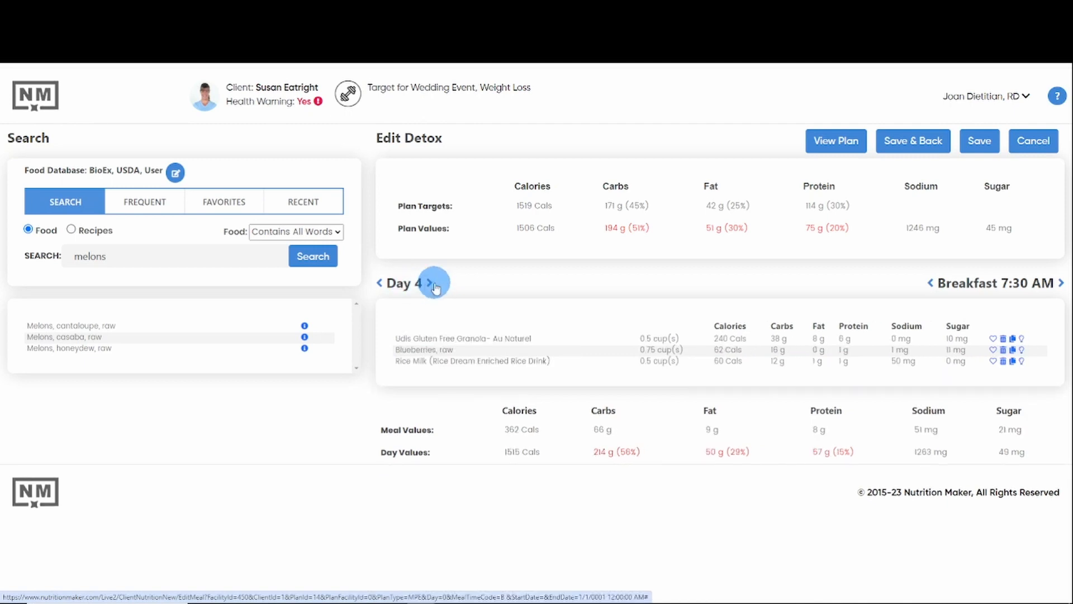
click(1061, 284)
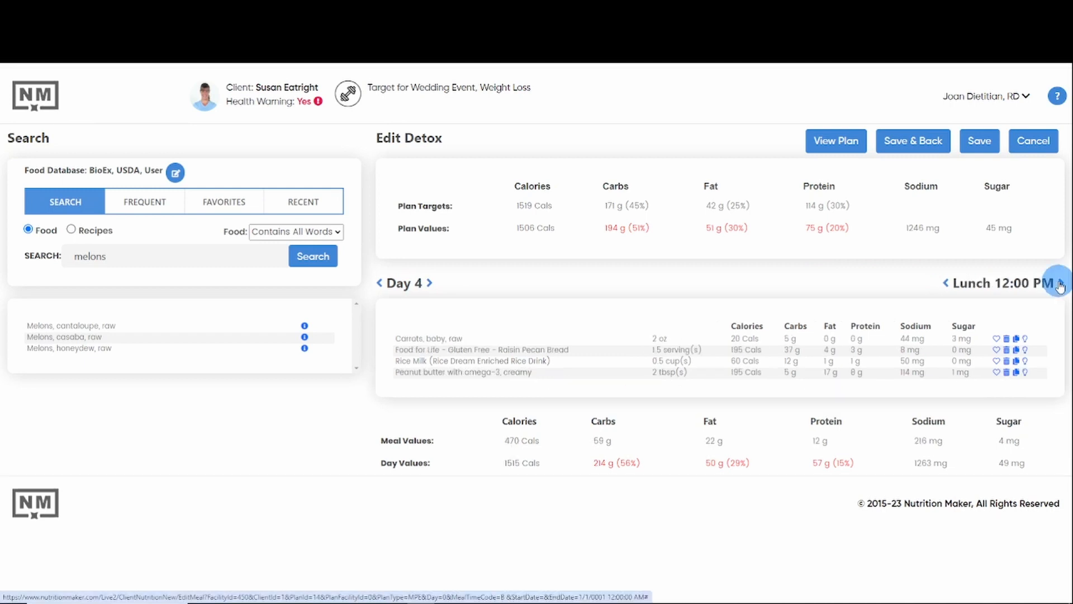
click(1060, 284)
click(1060, 283)
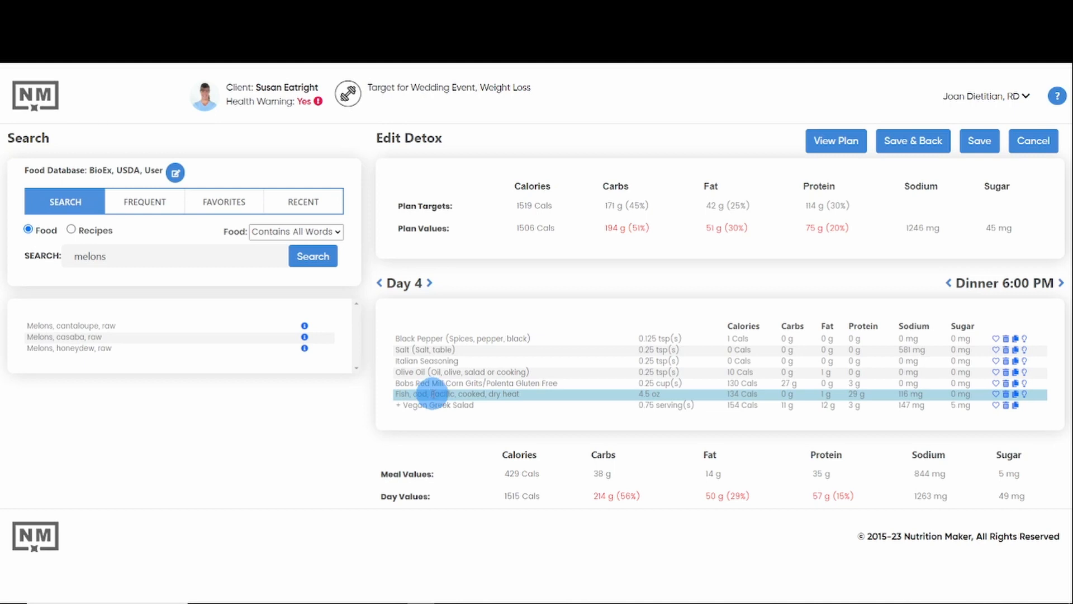
Step: Search the foods for "fish, snapper" and add Fish, snapper, mixed species, cooked, dry heat to the Day 4 dinner
click(114, 254)
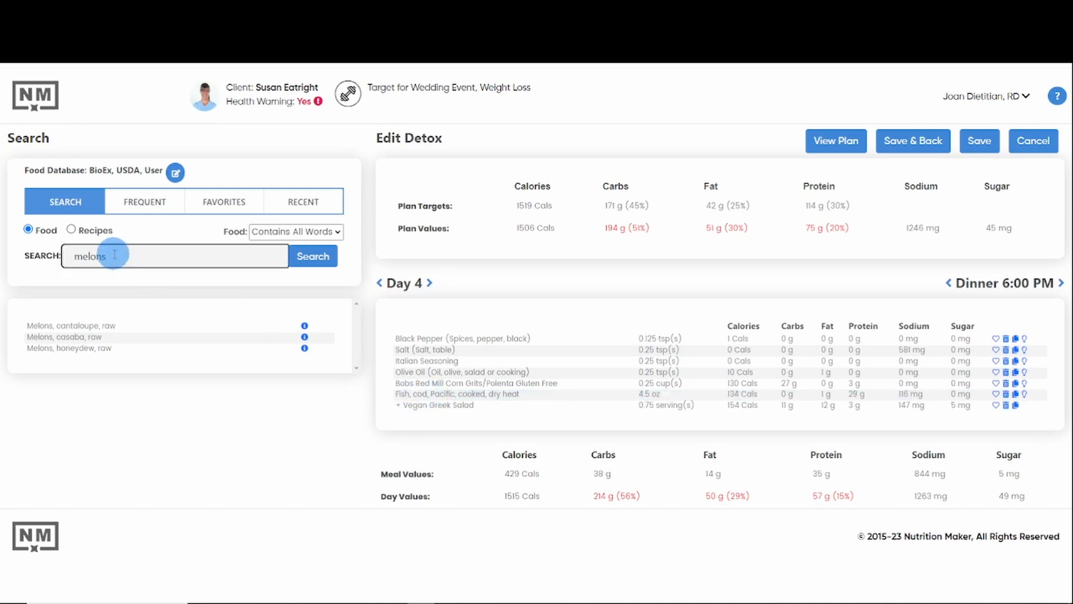
key(BackSpace)
key(BackSpace)
key(BackSpace)
key(BackSpace)
key(BackSpace)
key(BackSpace)
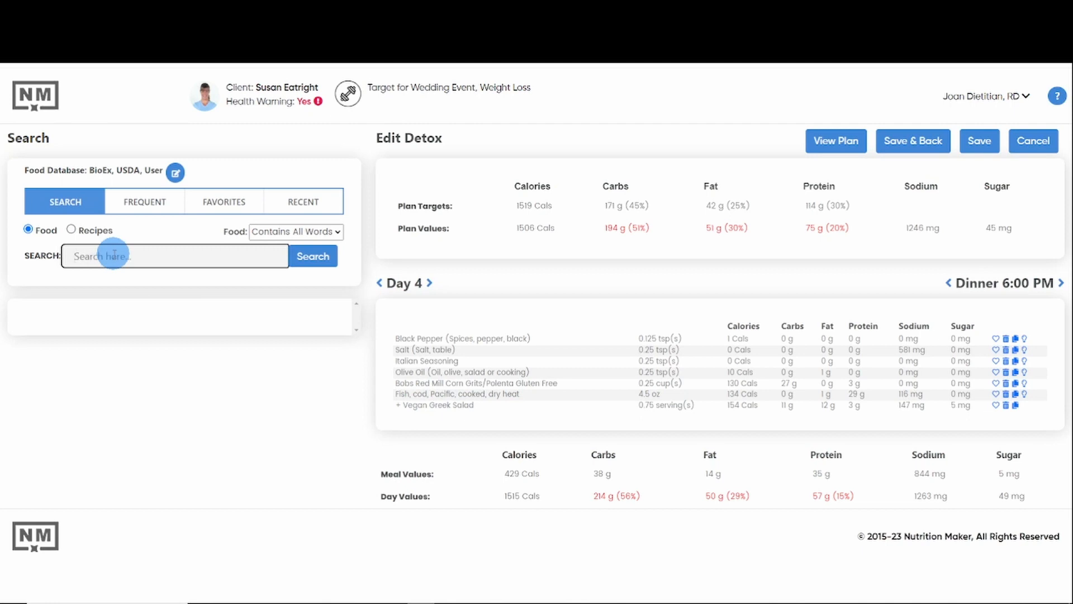
text(fish, snapper)
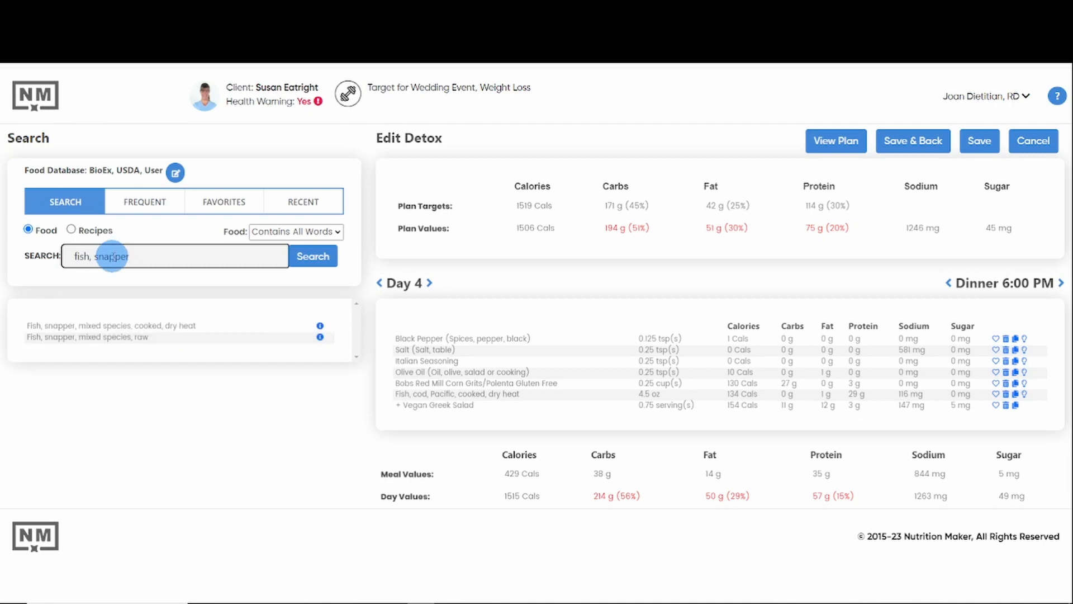
click(114, 324)
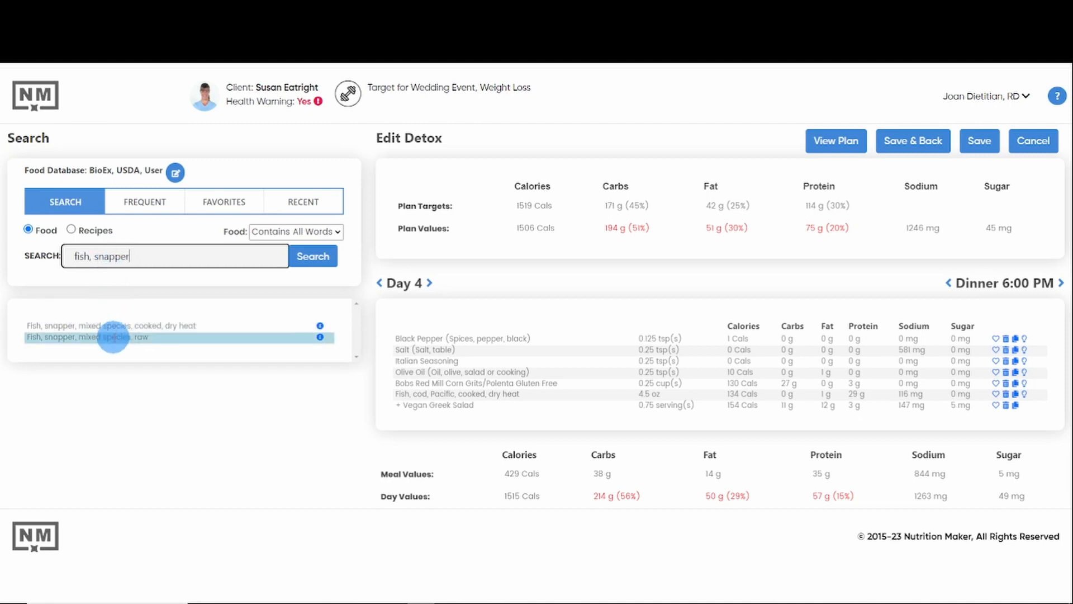
drag(118, 324, 539, 364)
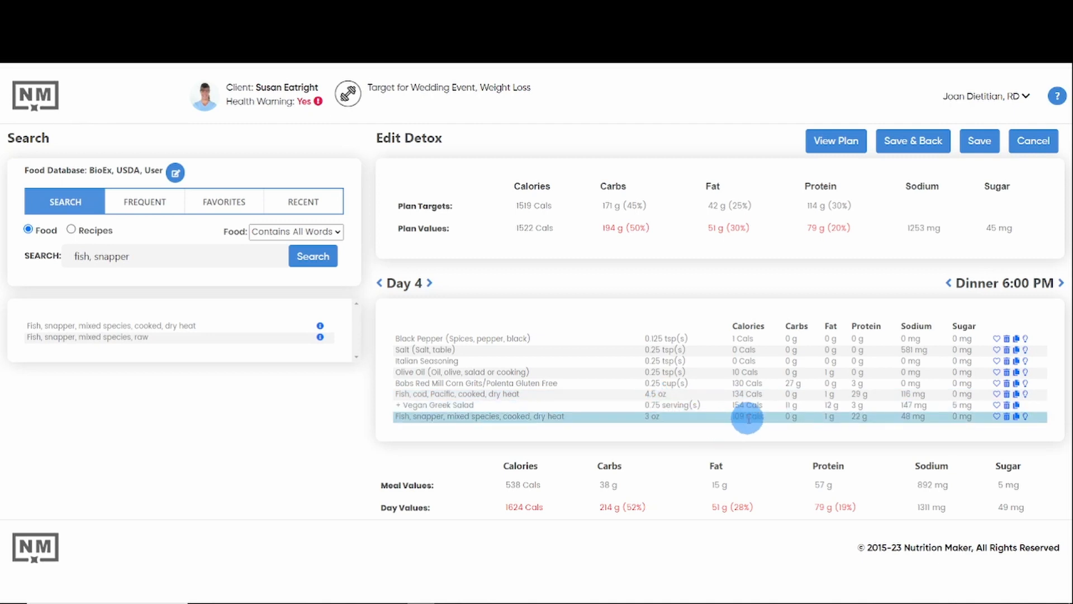
Step: Try a 4 oz portion for the snapper in the Day 4 dinner and set it back to 3 oz
click(655, 418)
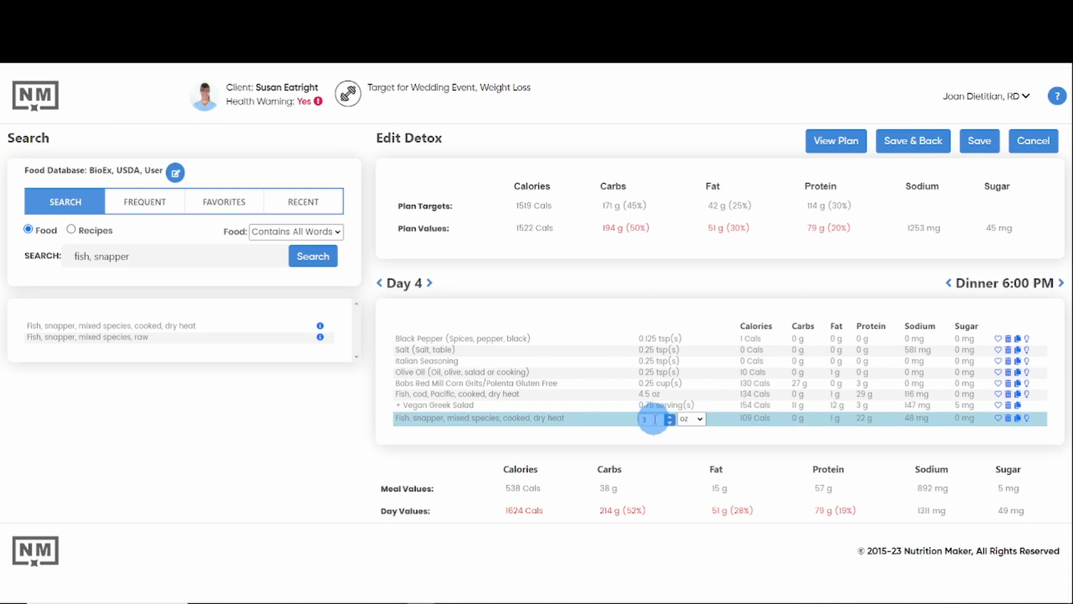
click(670, 417)
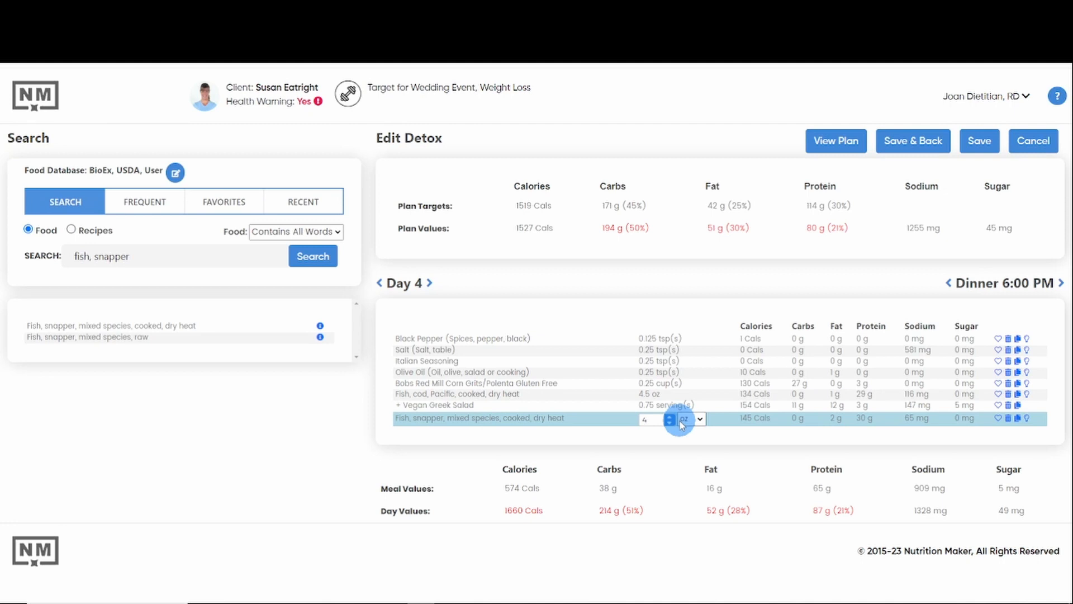
click(673, 423)
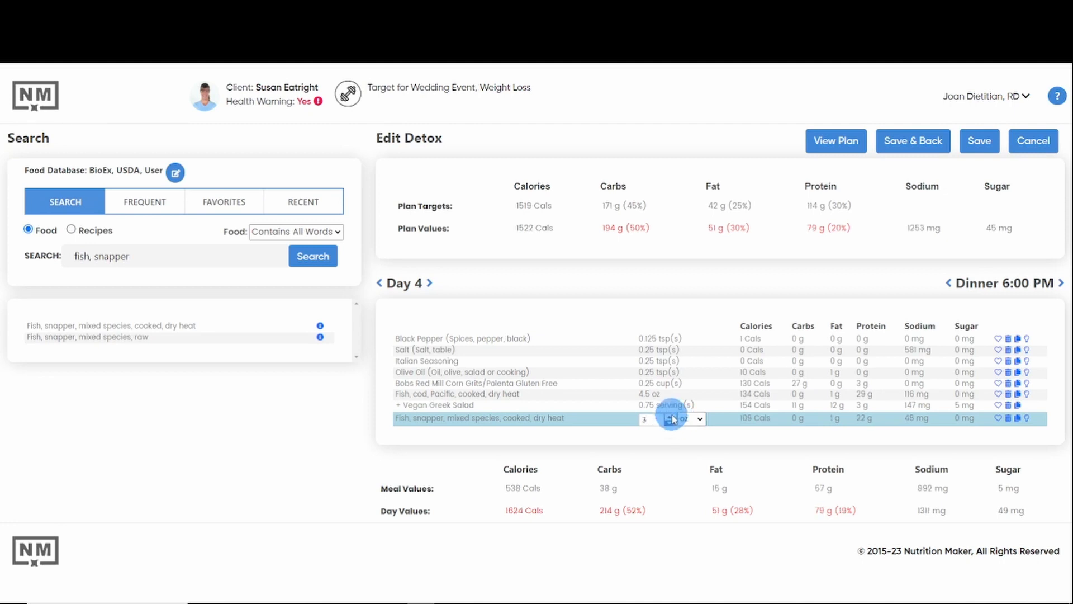
Step: Set the snapper portion in the Day 4 dinner to 4 oz and delete the cooked Pacific cod from that meal
click(670, 417)
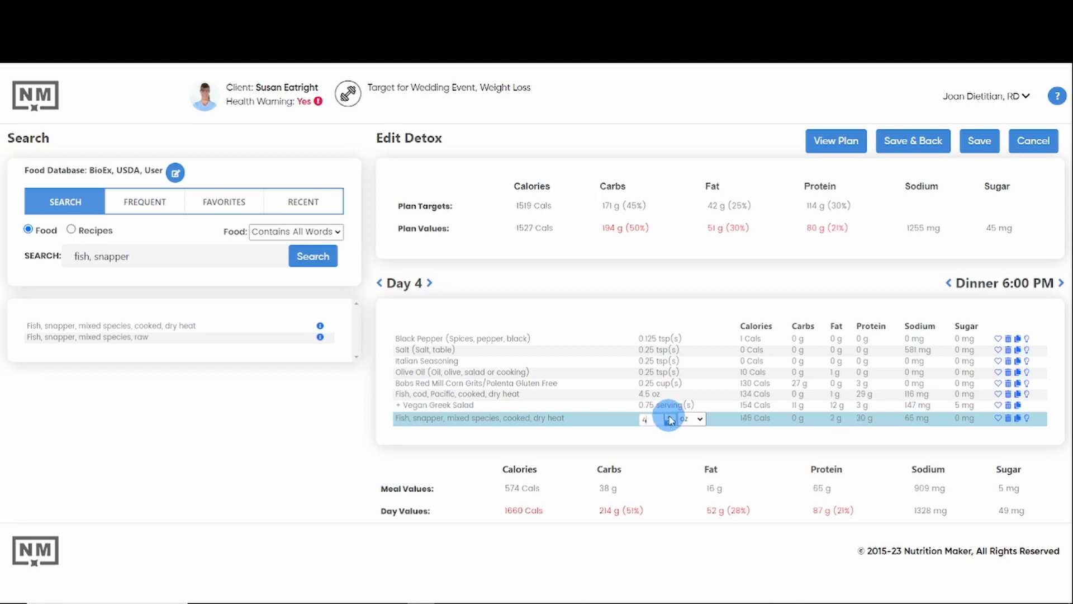
click(717, 419)
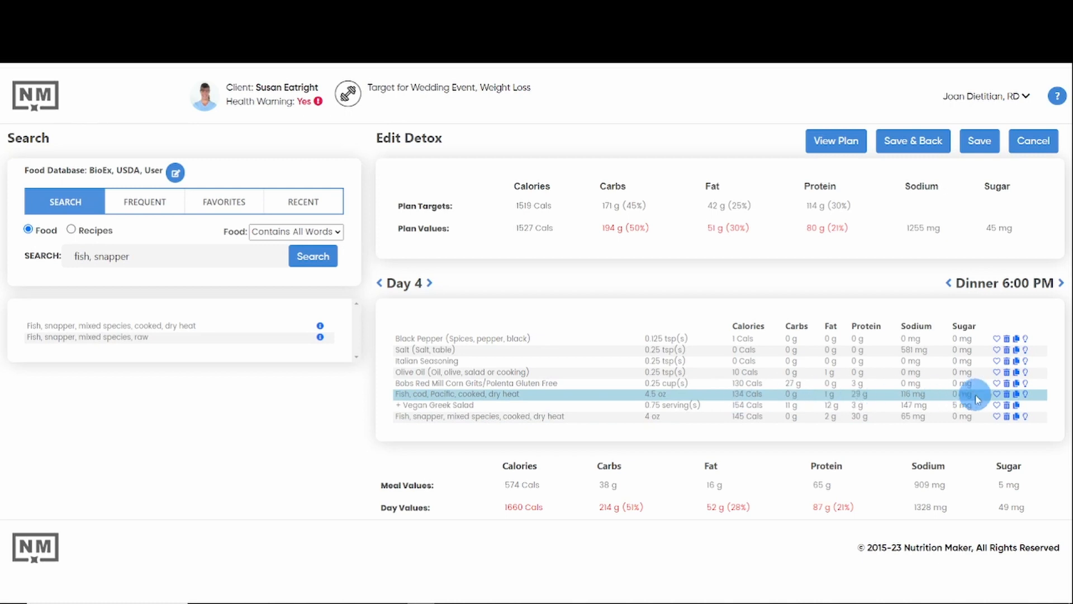
click(1009, 398)
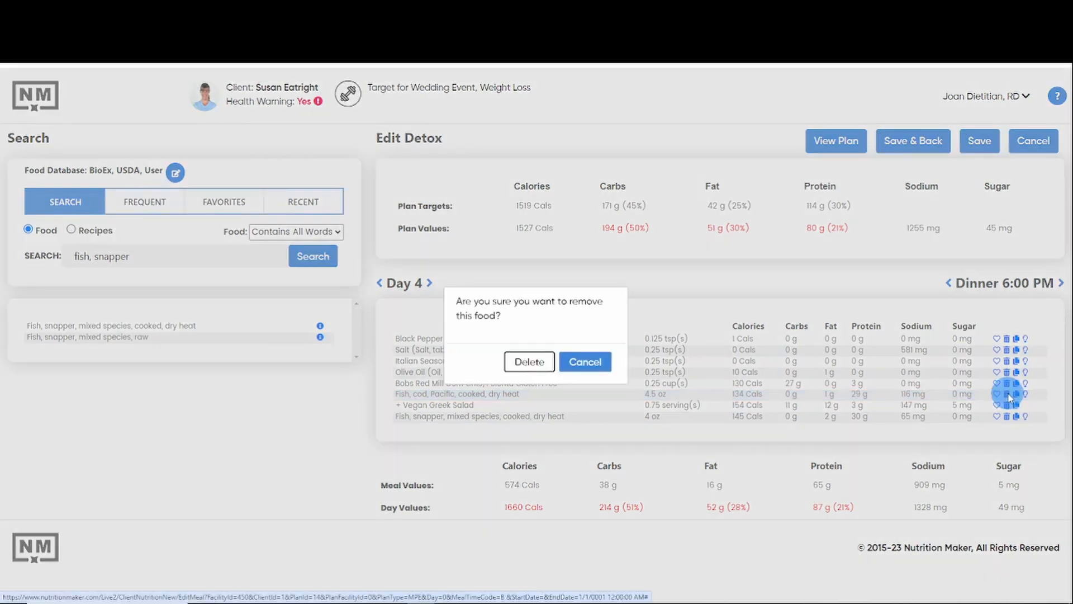
click(526, 362)
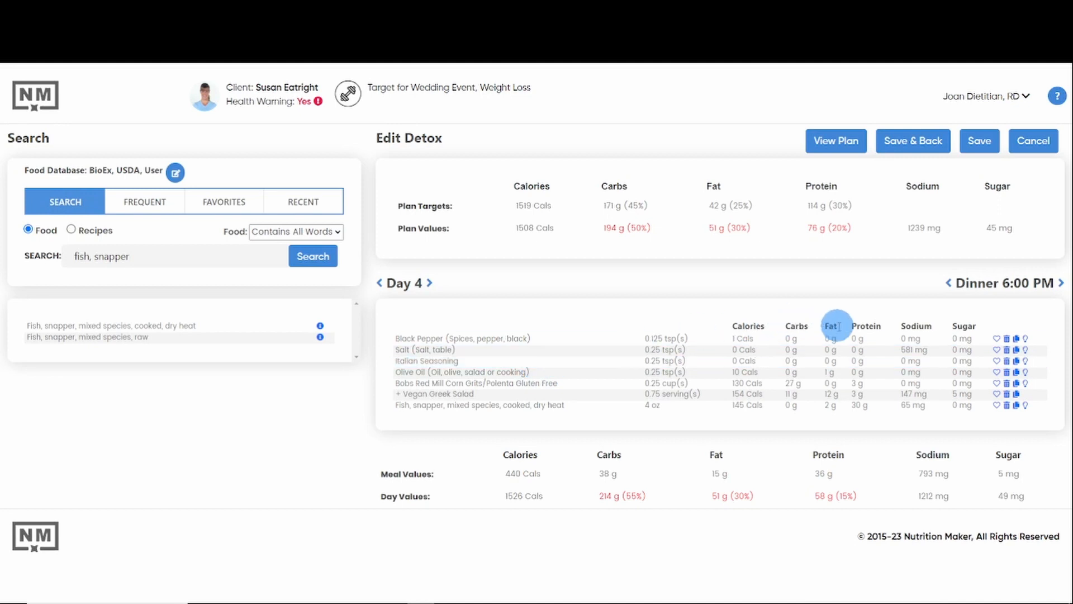
Step: Go to the Day 6 snack at 9:00 PM in the detox plan's meal editor
click(429, 283)
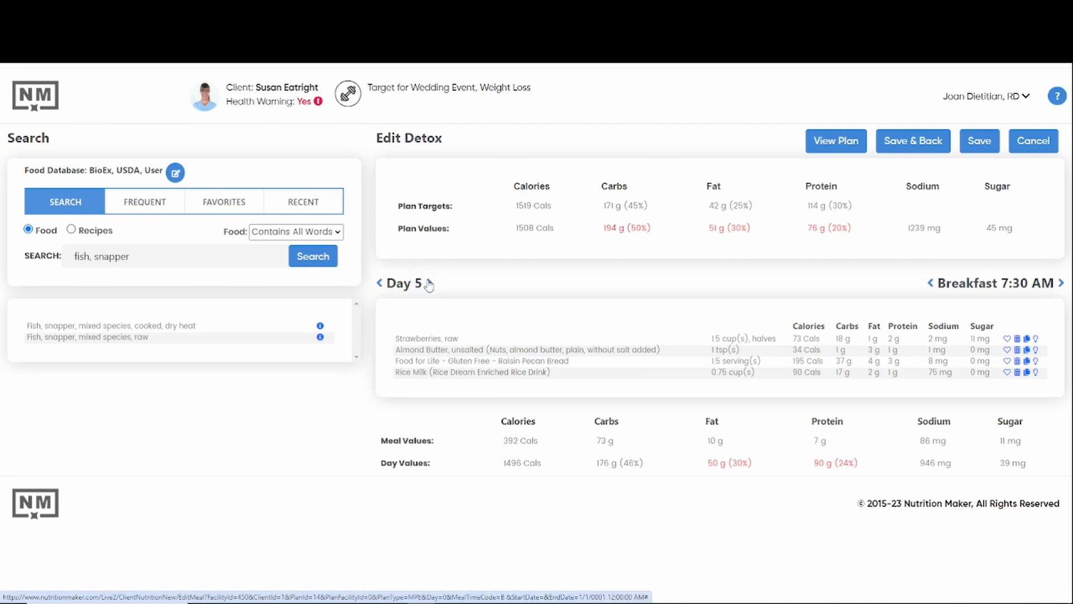
click(429, 282)
click(1060, 284)
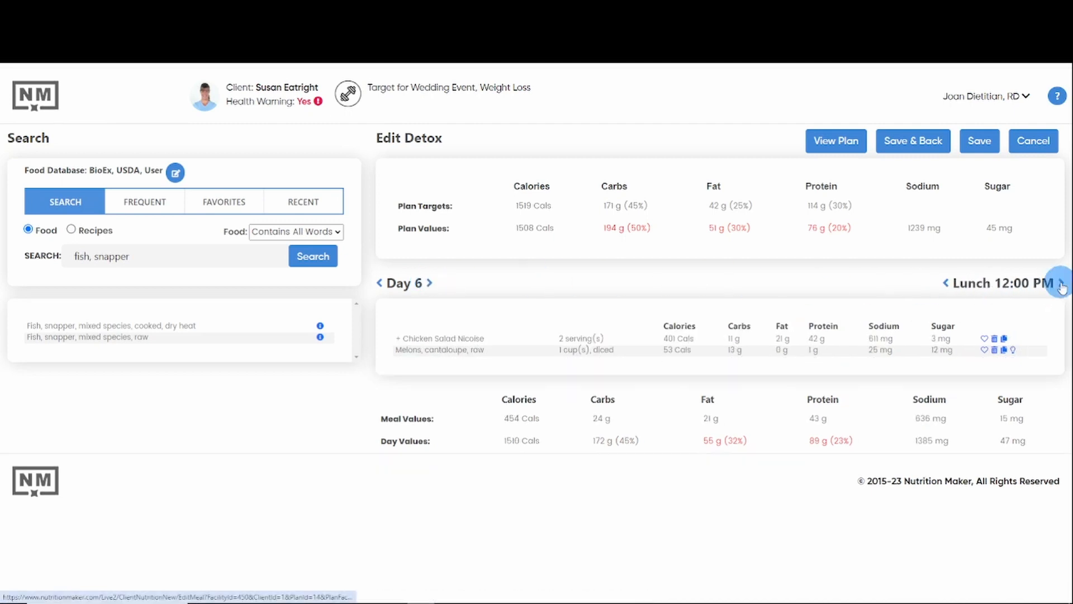
click(1061, 283)
click(1061, 283)
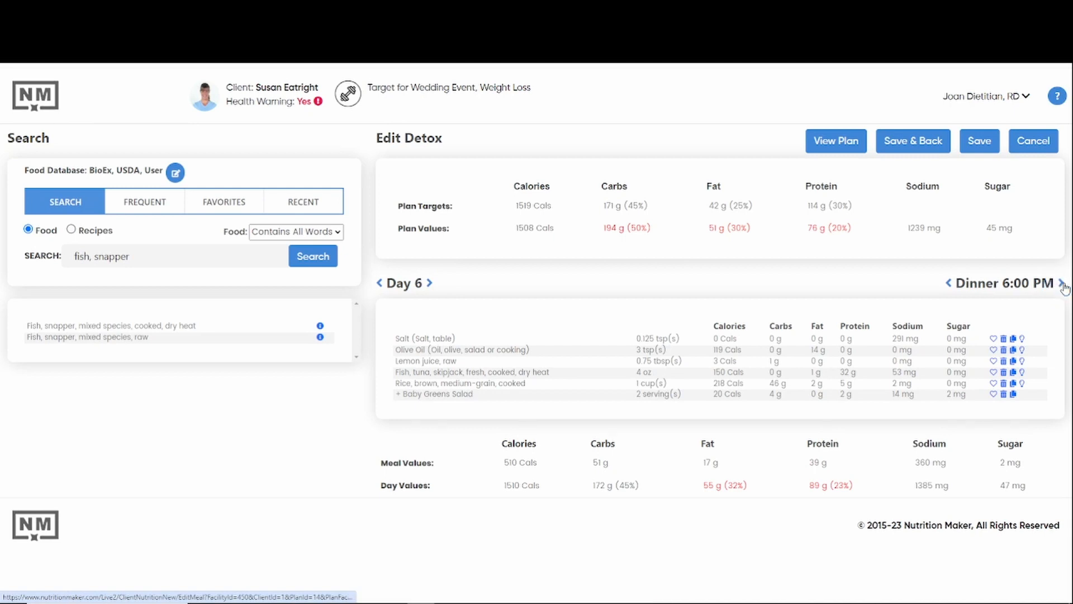
click(1061, 283)
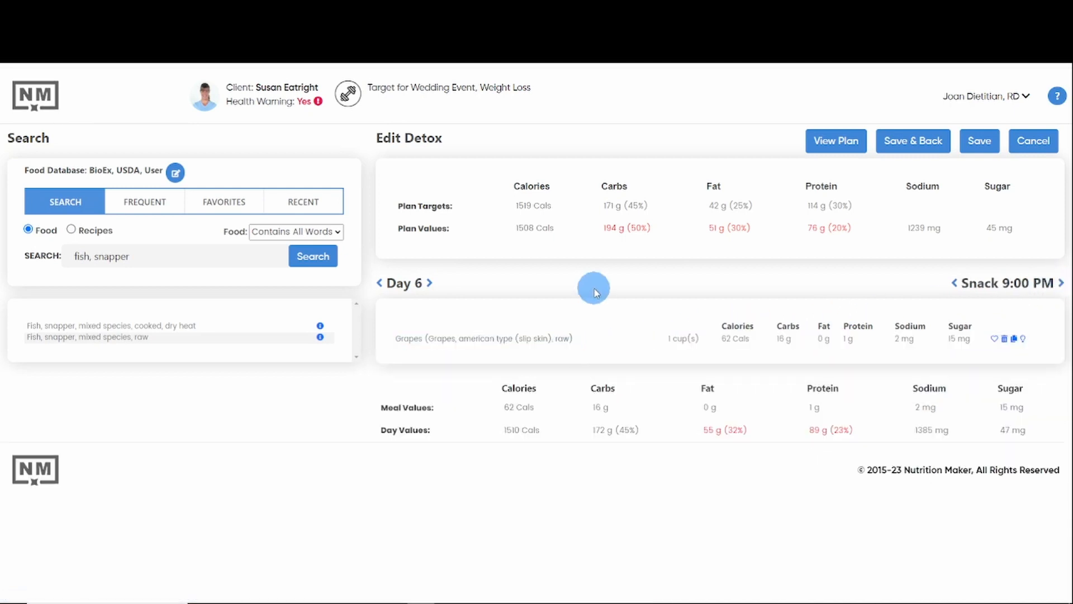
Step: Search the foods for "raspberries" and add Raspberries, raw to the Day 6 9:00 PM snack
click(93, 257)
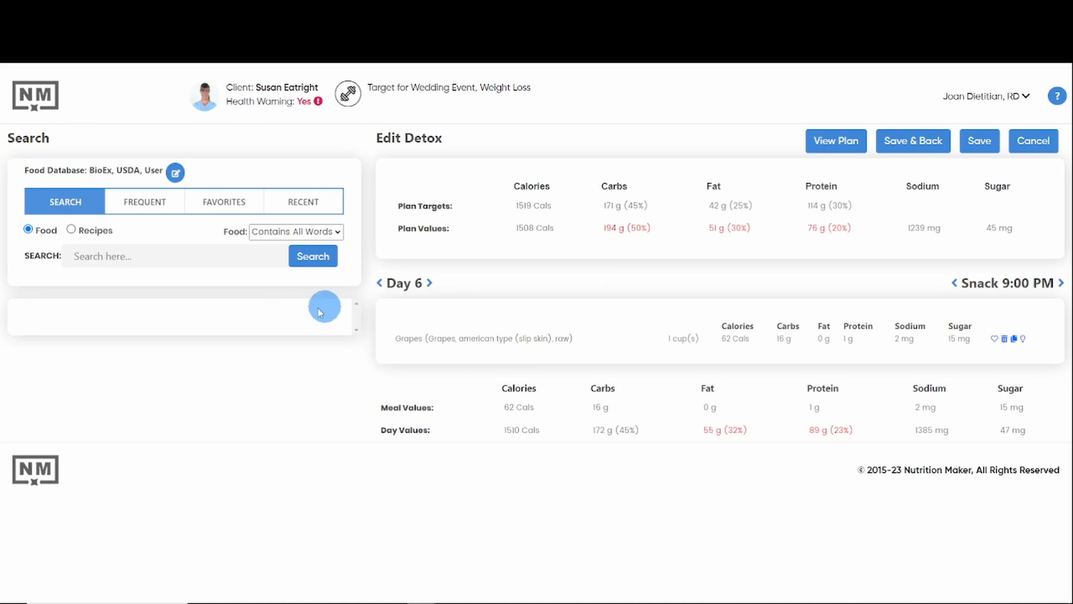
click(106, 257)
text(ras)
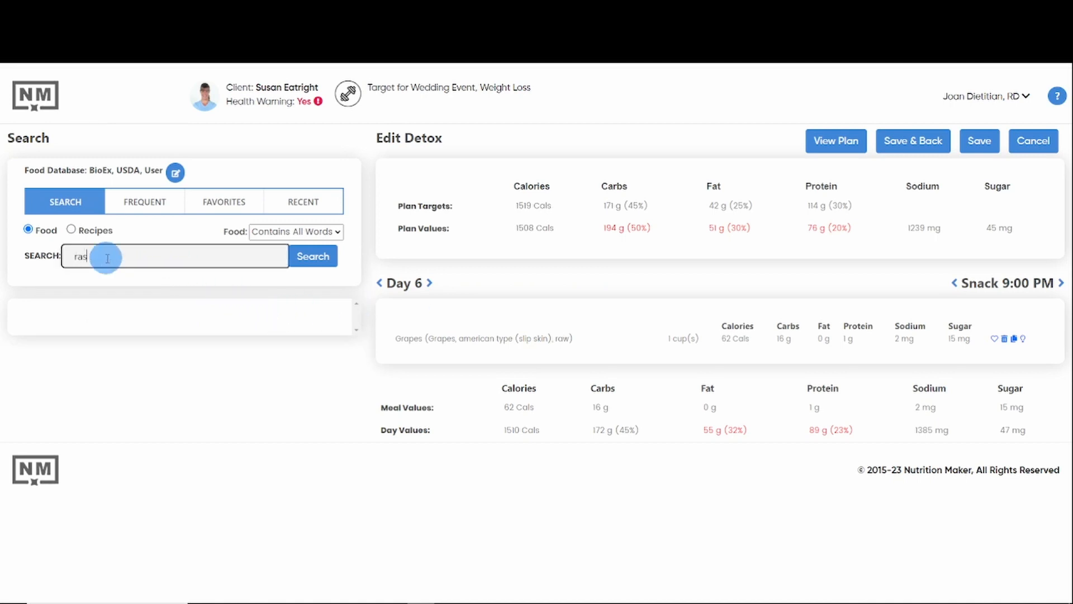
text(pberries)
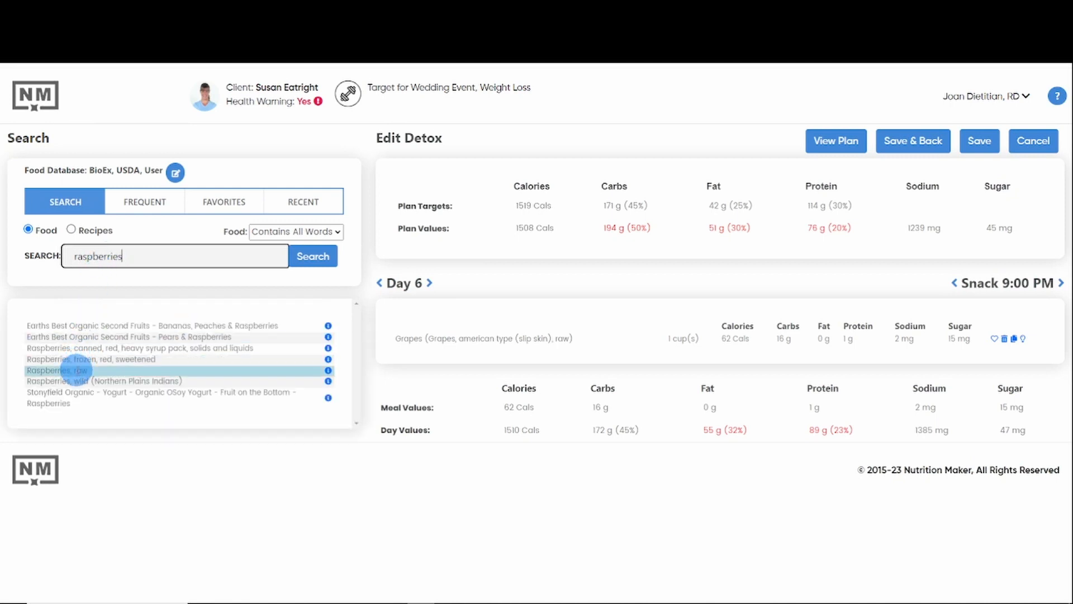
click(79, 371)
drag(80, 371, 591, 330)
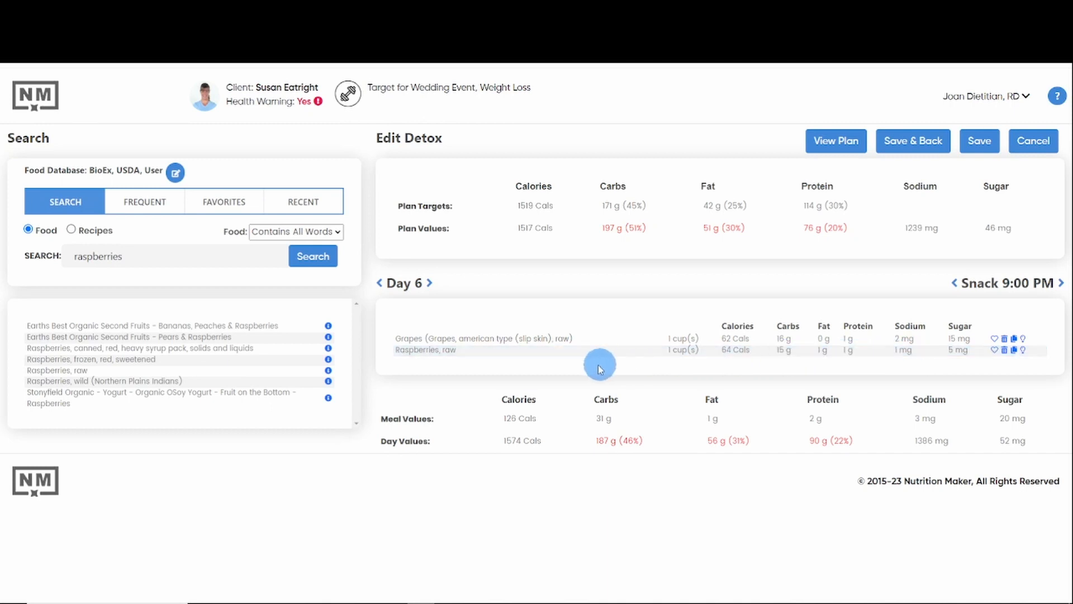
Step: Delete the grapes from the Day 6 9:00 PM snack and save the plan
click(1005, 339)
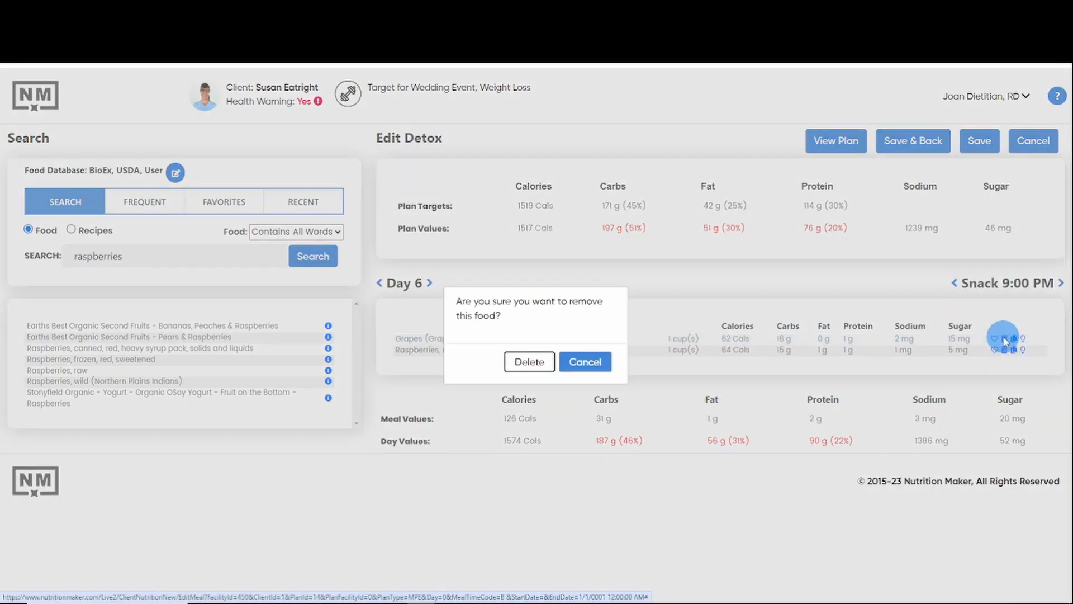
click(530, 363)
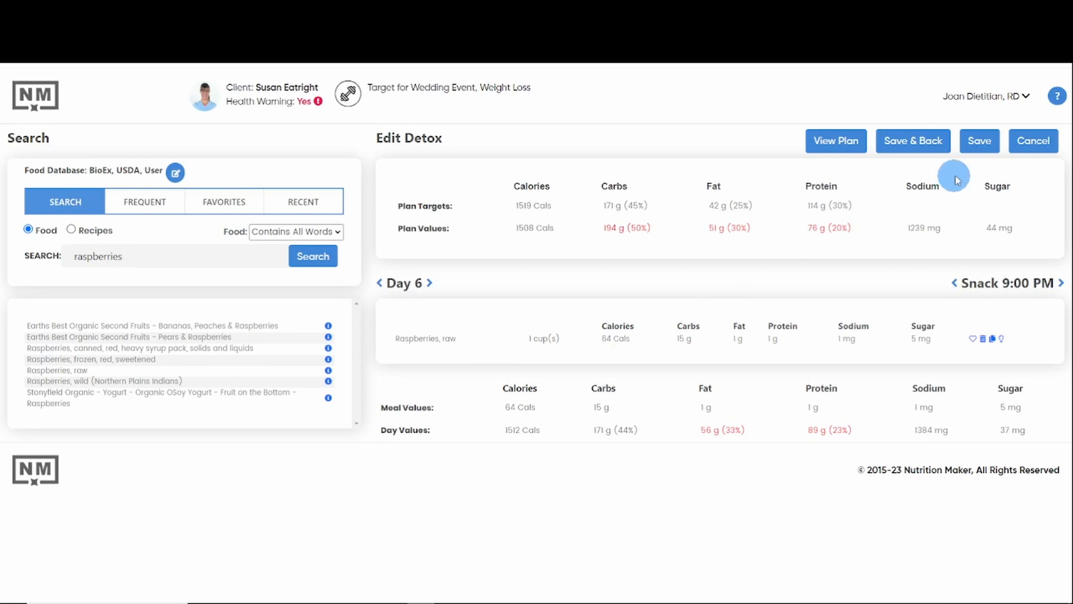
click(980, 143)
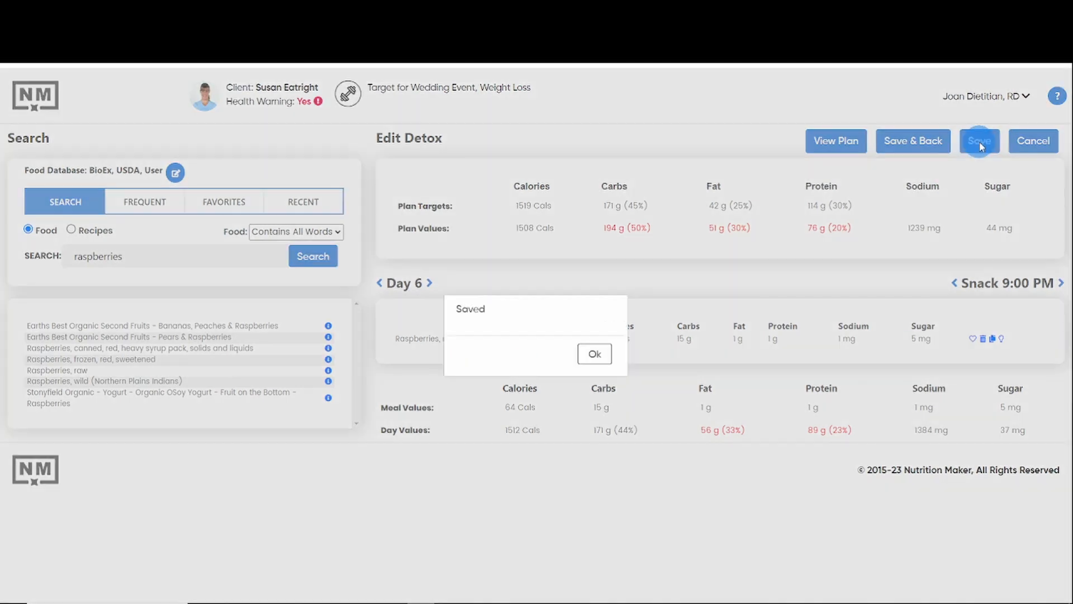
click(591, 355)
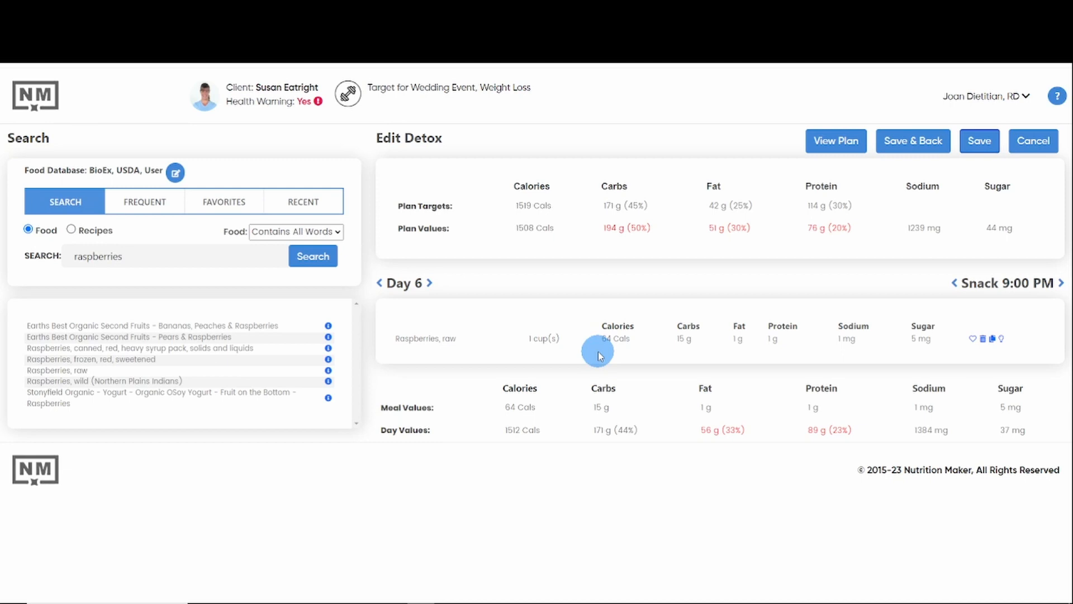
Step: Go back to the Day 1 snack at 9:00 PM in the meal editor
click(380, 284)
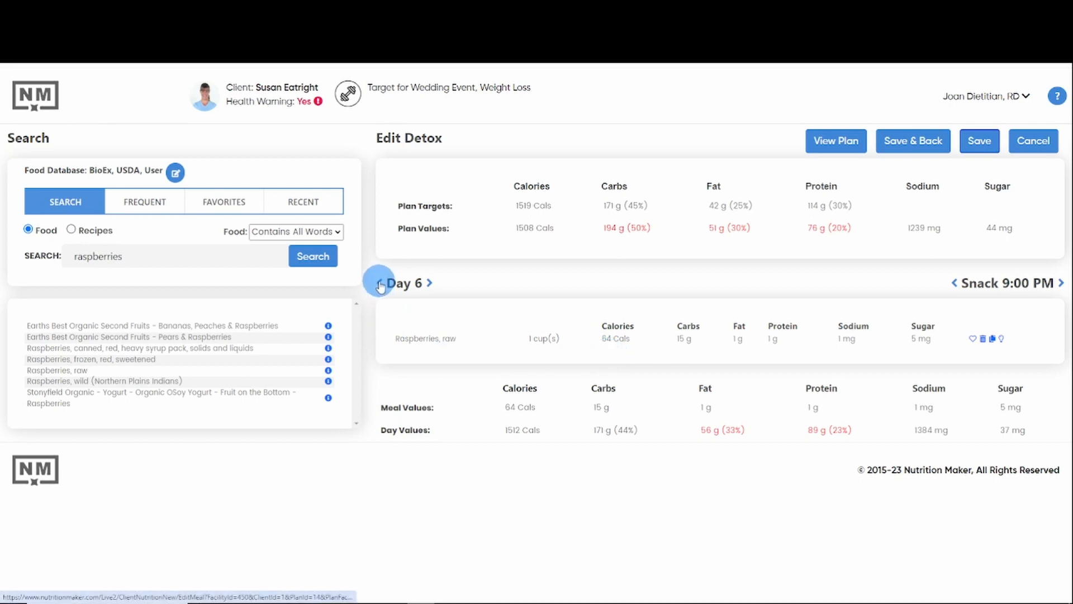
click(379, 284)
click(380, 284)
click(380, 284)
click(379, 284)
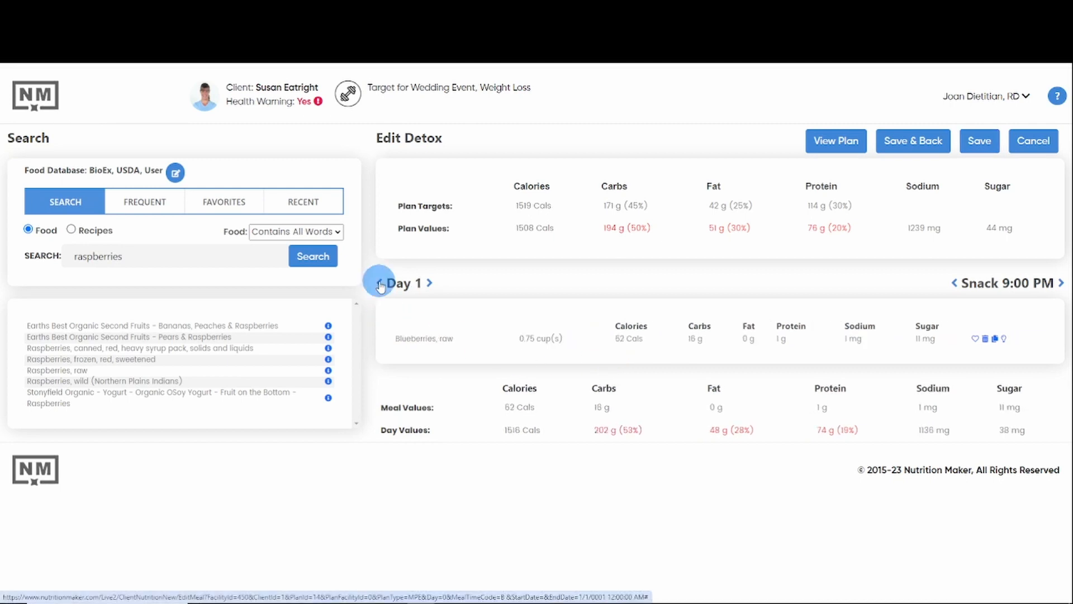
click(955, 283)
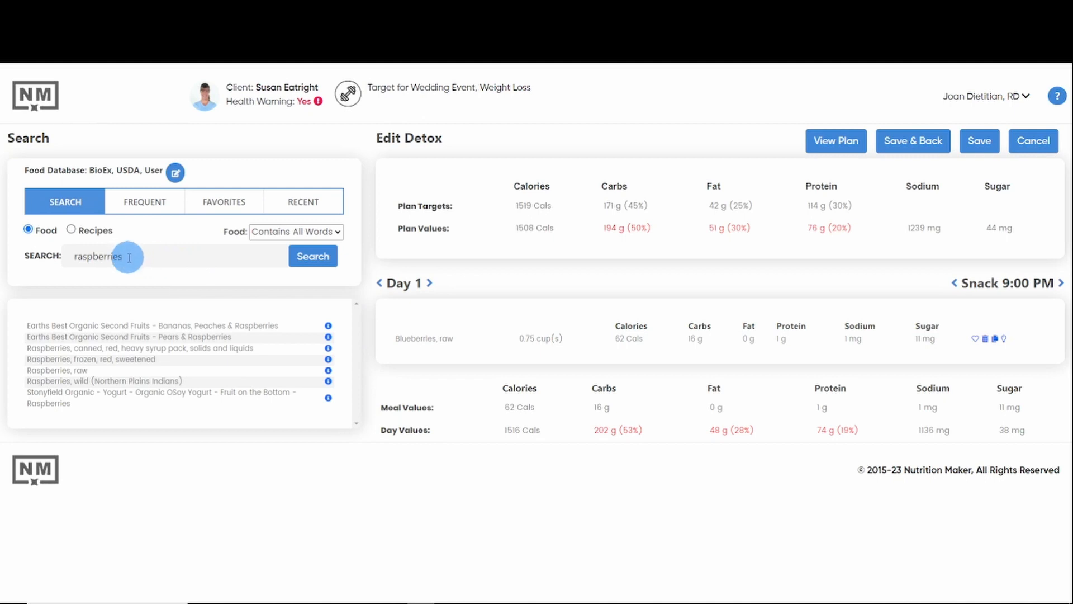
Step: Browse the alternative foods for the raw blueberries in the Day 1 snack and substitute Blackberries, raw
click(1004, 341)
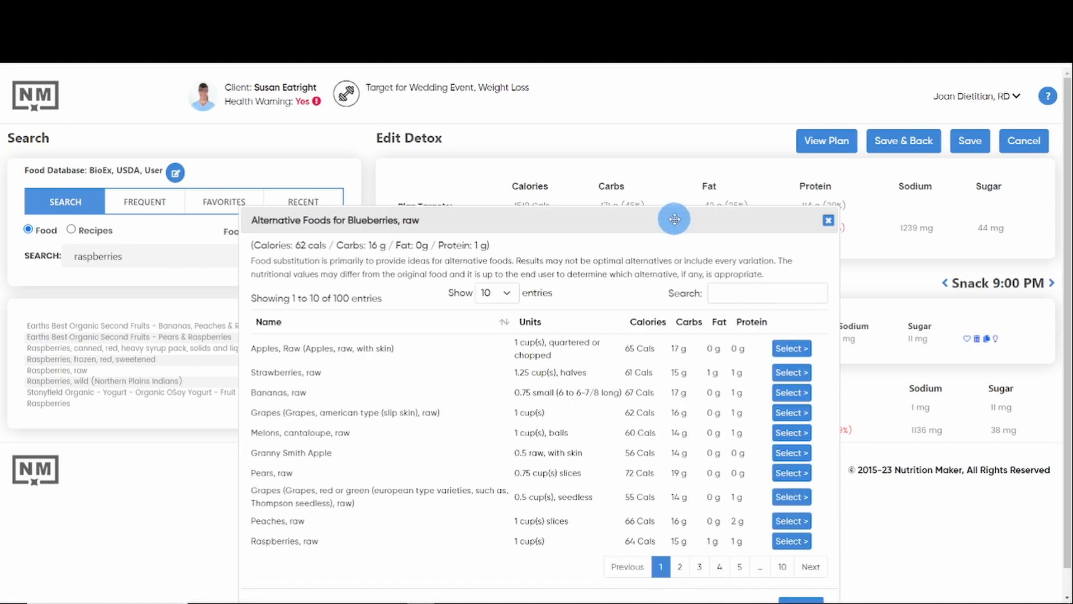
drag(675, 219, 670, 150)
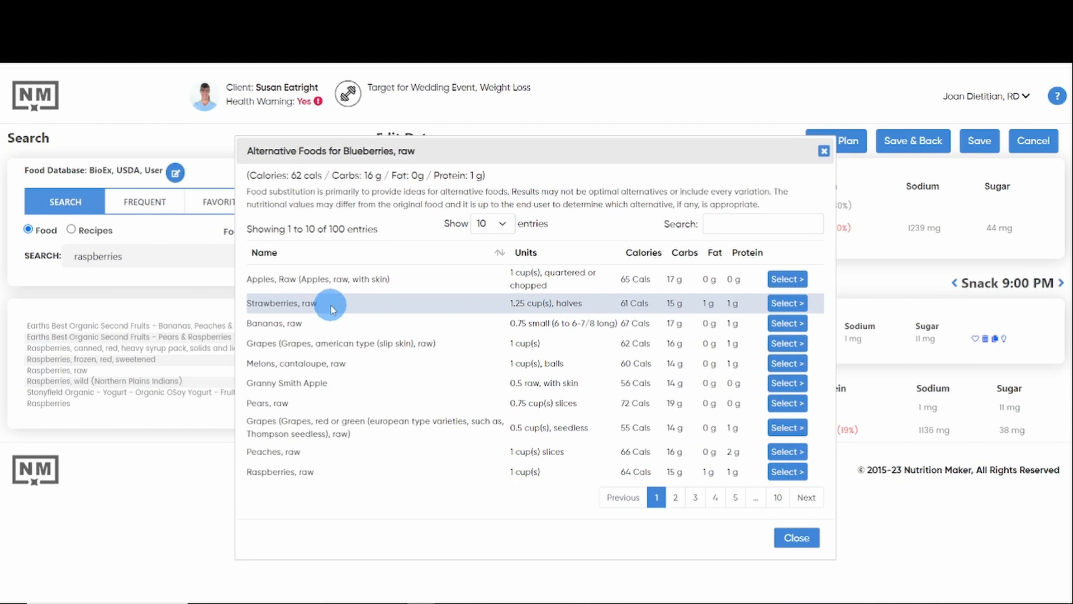
click(678, 498)
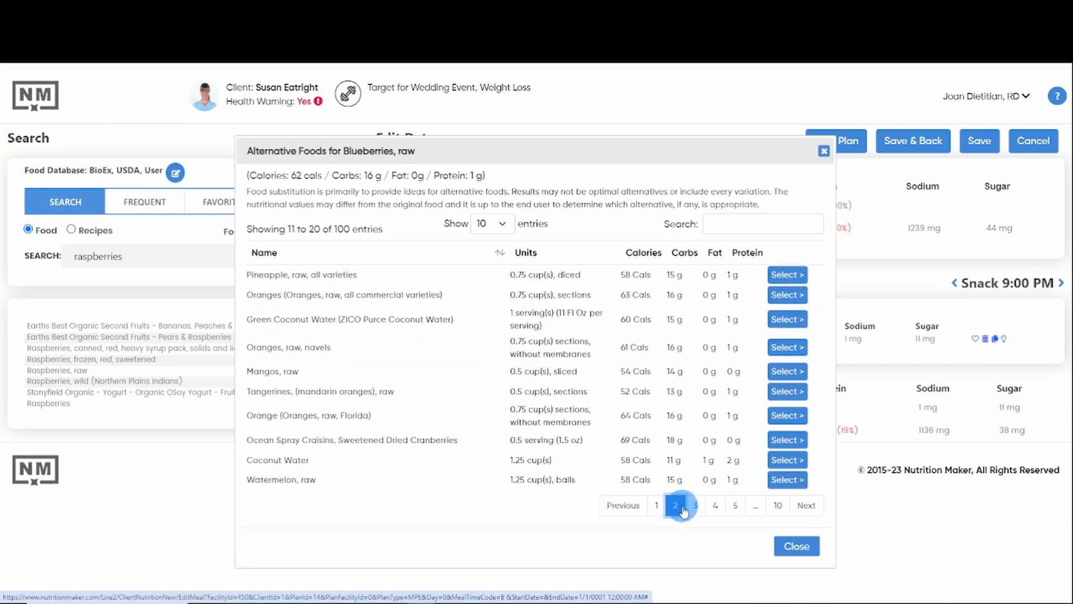
click(695, 506)
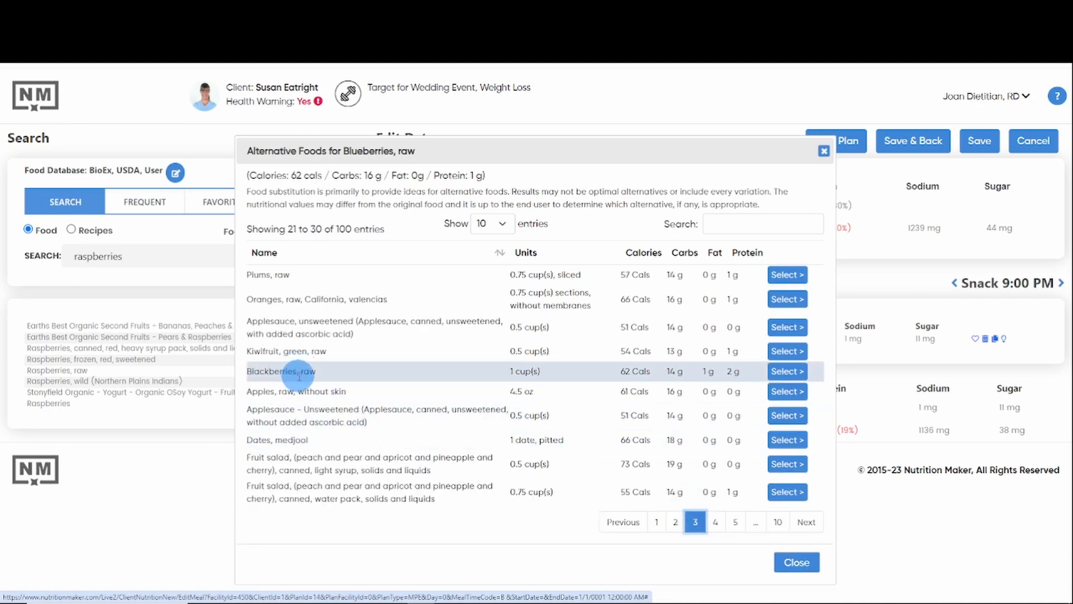
click(787, 373)
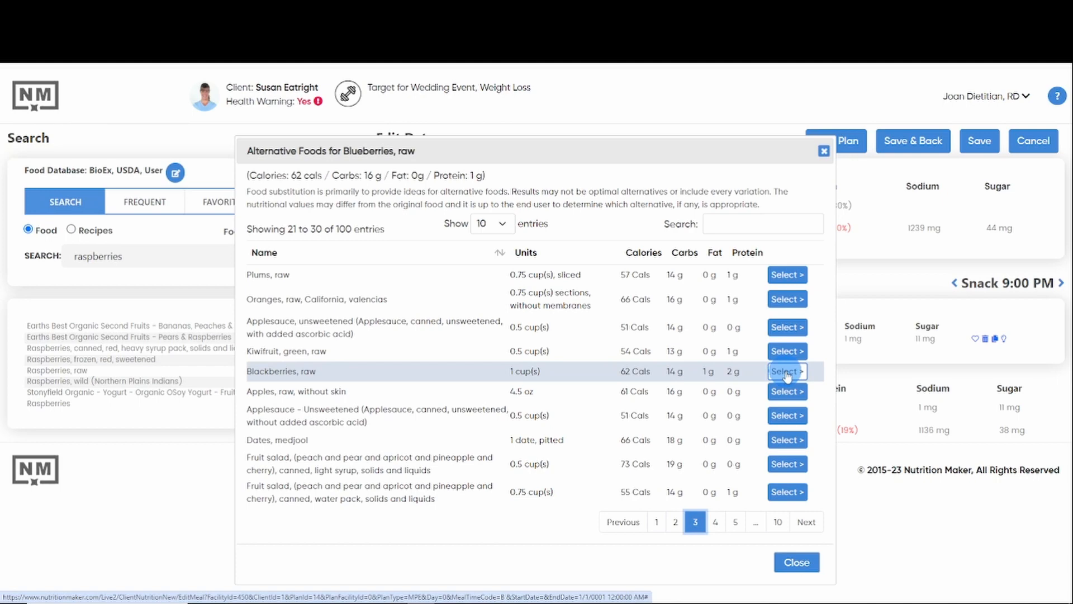
click(787, 372)
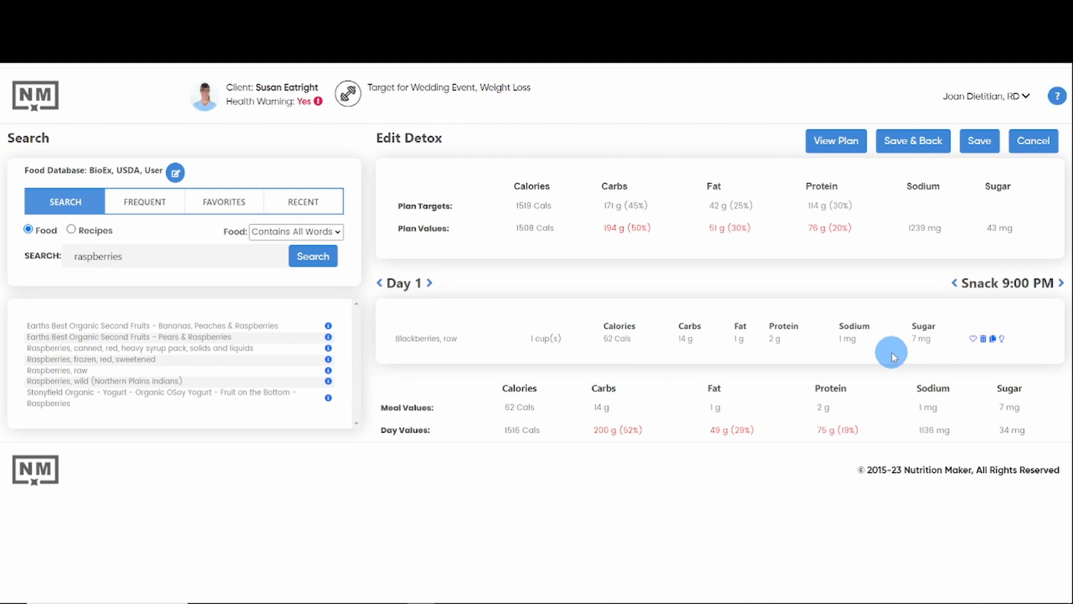
Step: Save the edited detox plan, leave the meal editor and issue the plan to the client
click(985, 142)
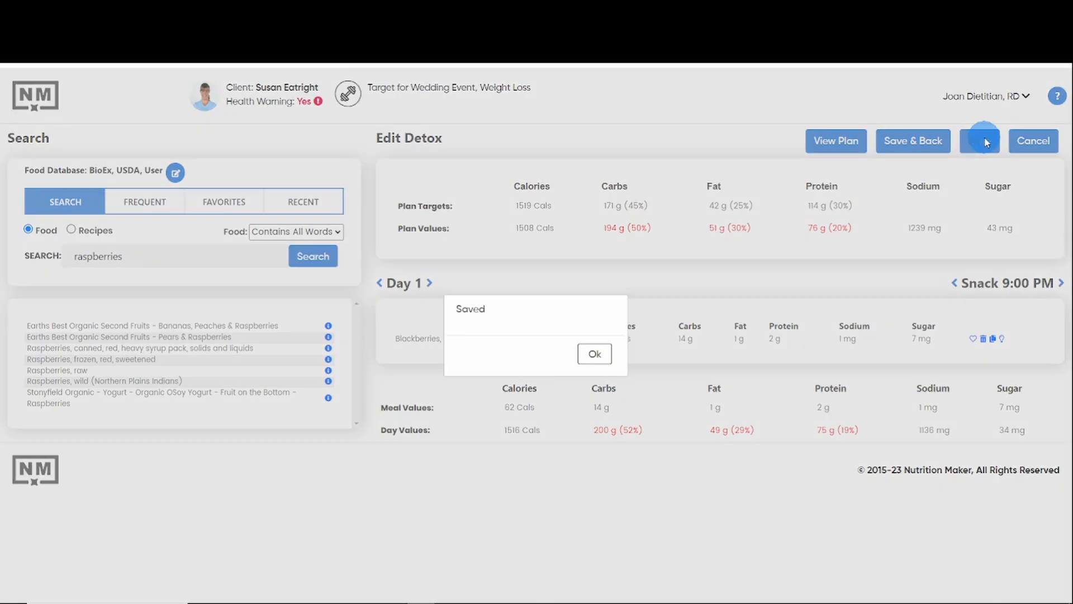
click(595, 355)
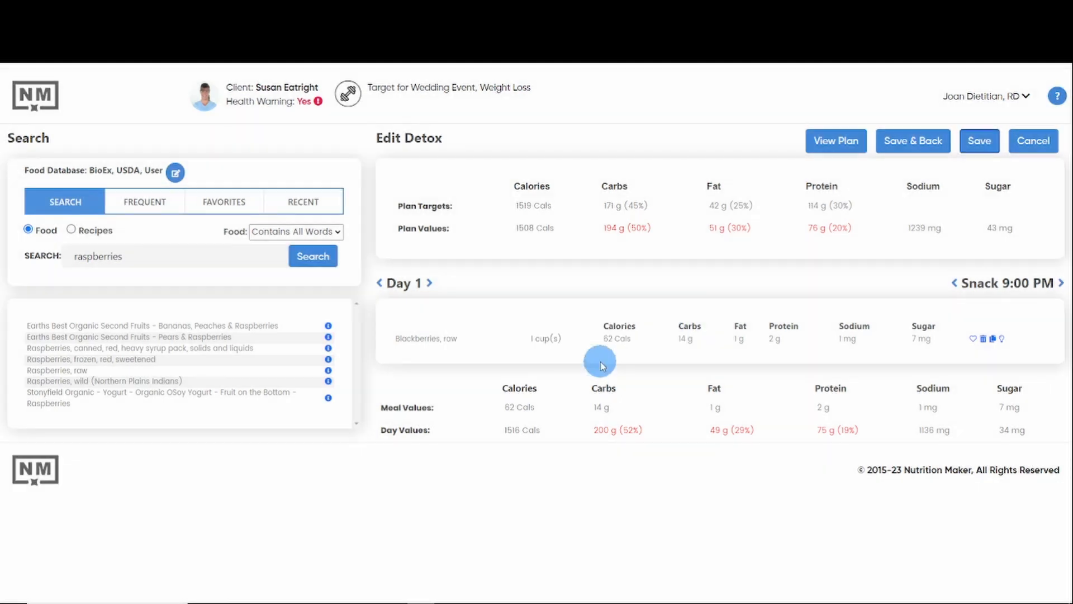
click(910, 144)
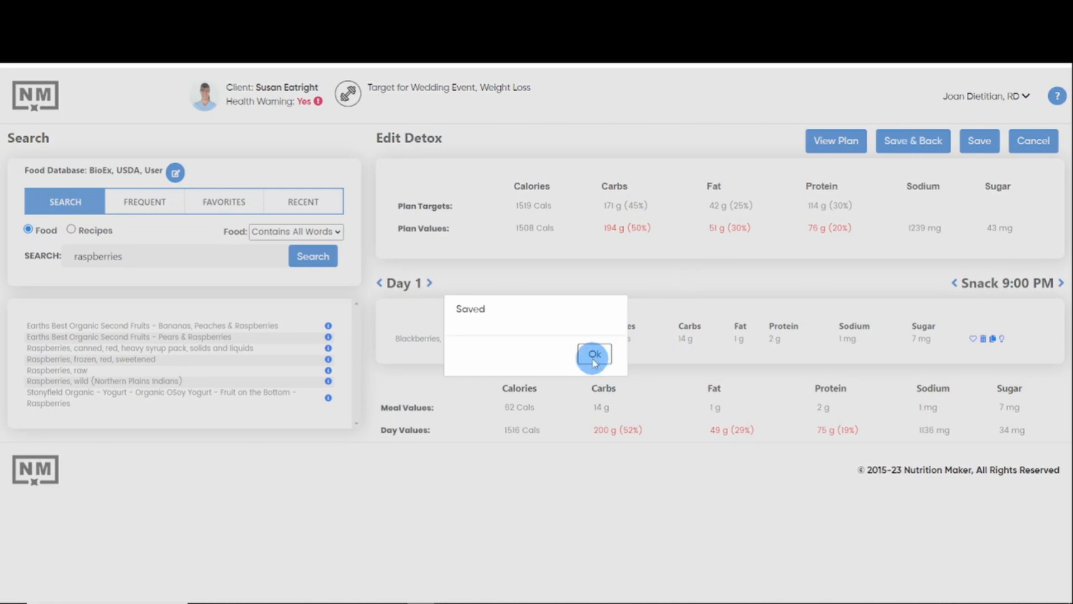
click(594, 358)
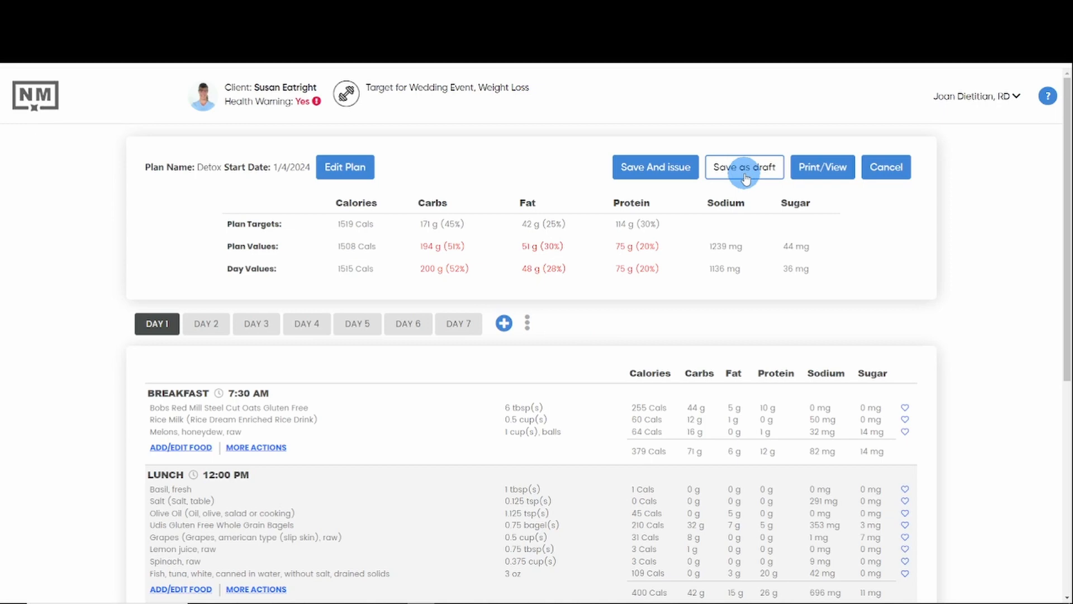
click(660, 177)
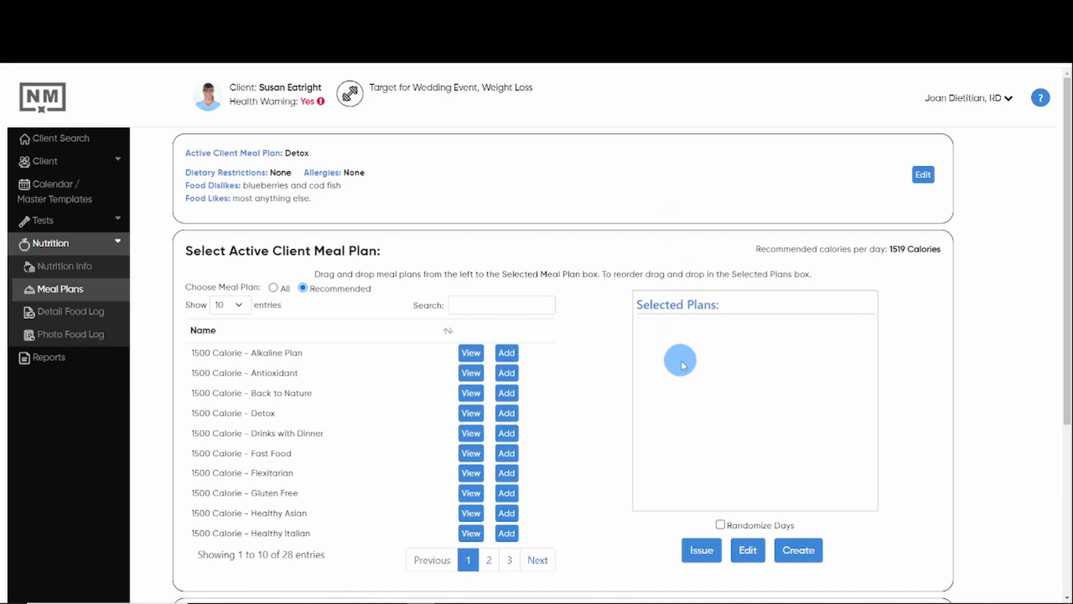
Step: View the available actions for the issued Detox plan dated 1/4/2024 in the Meal Plan History
scroll(698, 342, down, 5)
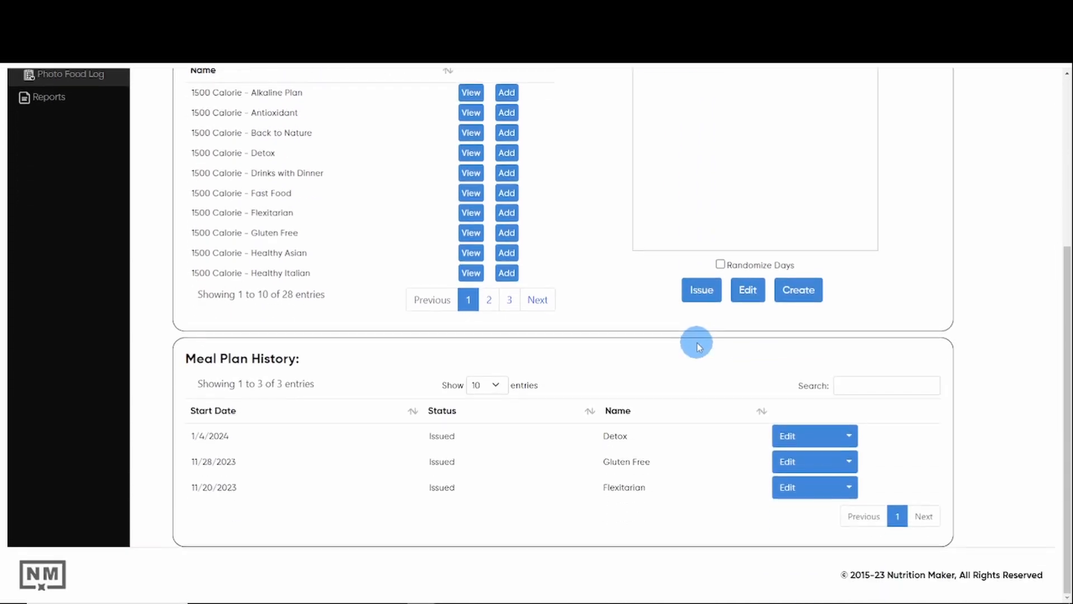
click(849, 438)
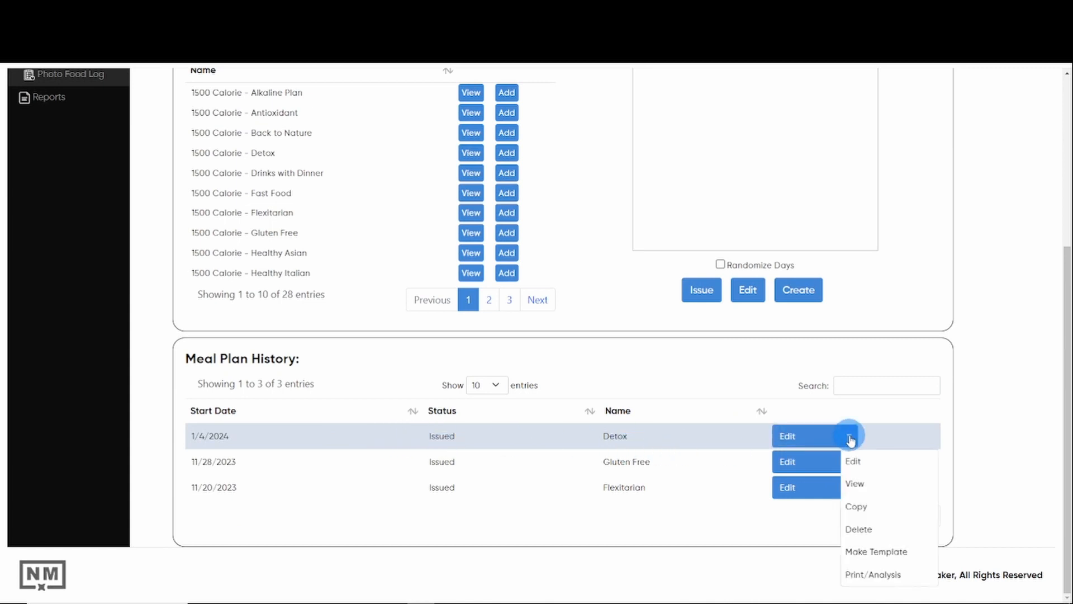
click(851, 438)
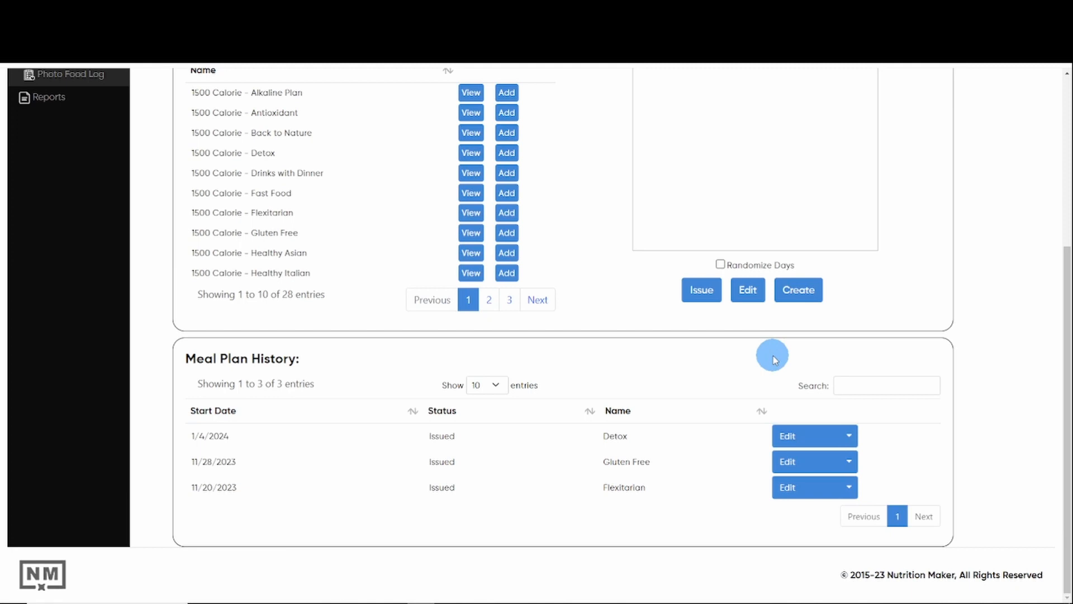